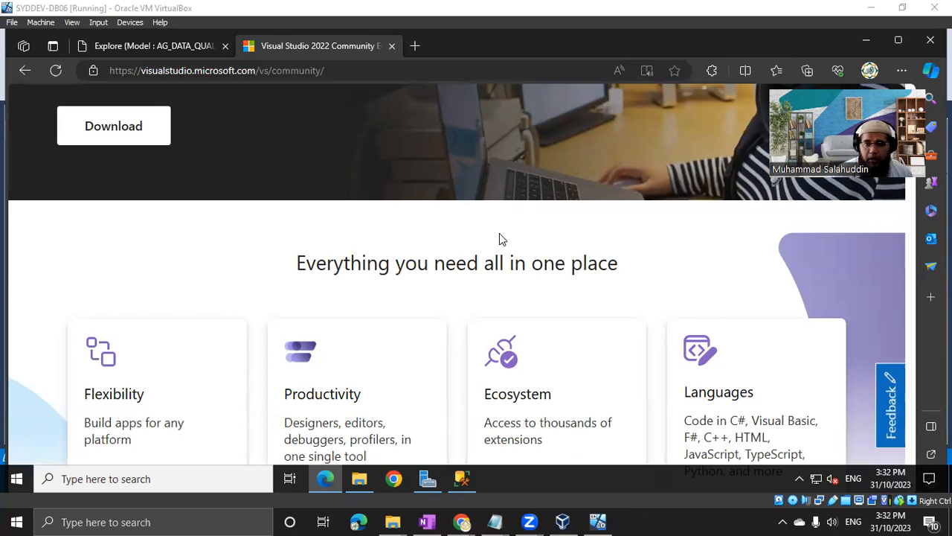
- Download the Visual Studio 2022 Community installer from the Visual Studio website
{"action": "mouse_move", "coordinate": [467, 484]}
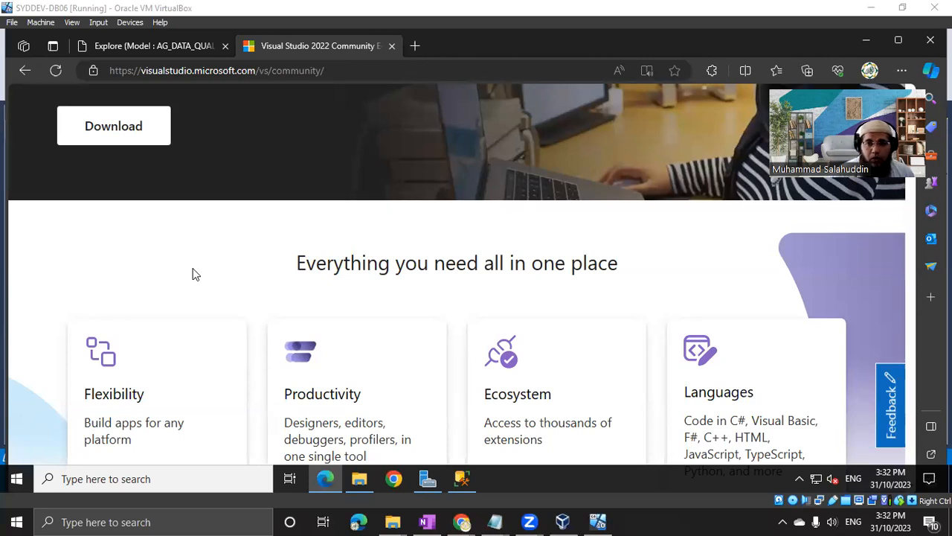
{"action": "left_click", "coordinate": [147, 134]}
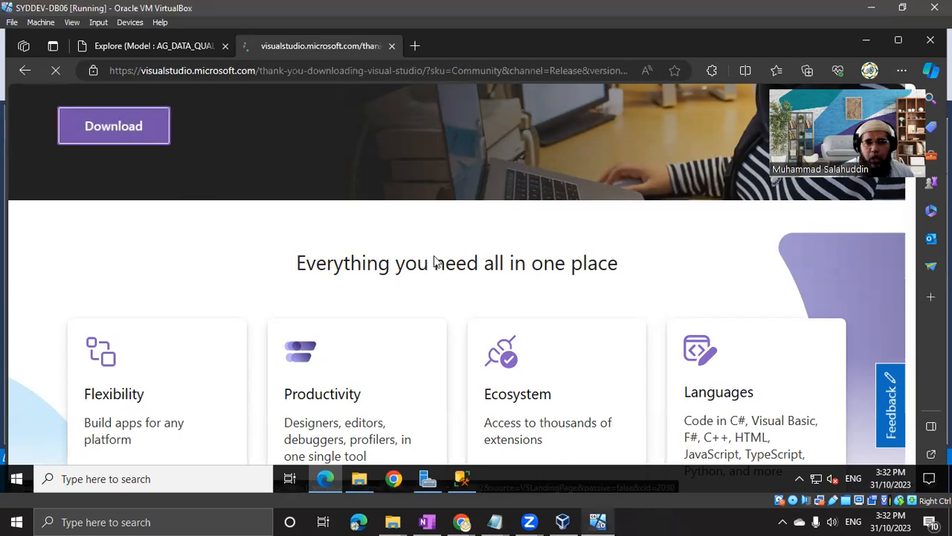
{"action": "scroll", "coordinate": [433, 257], "scroll_direction": "down", "scroll_amount": 2}
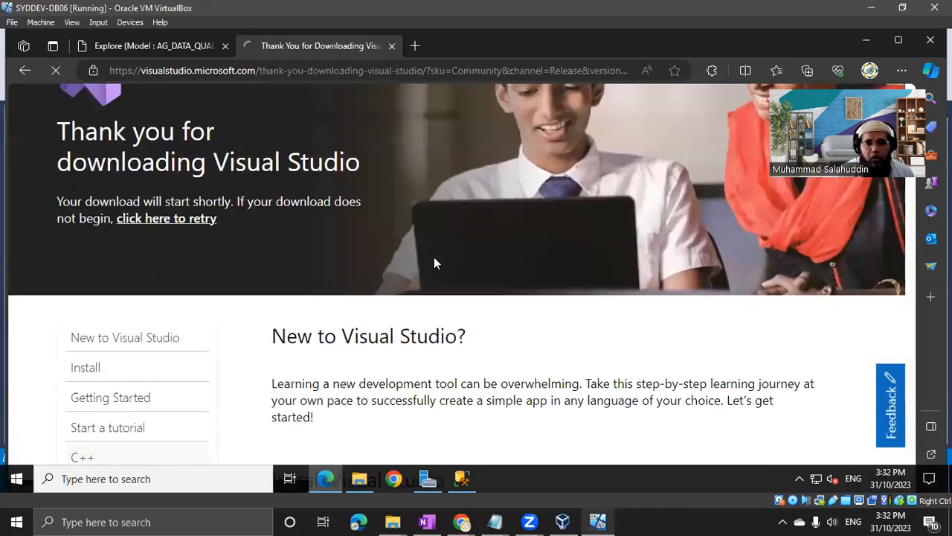
{"action": "scroll", "coordinate": [434, 256], "scroll_direction": "down", "scroll_amount": 2}
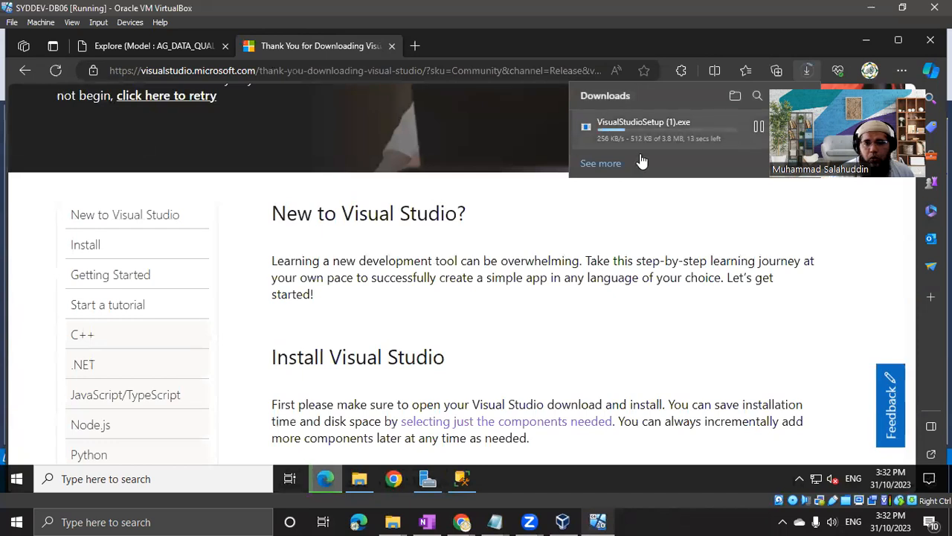
- Run VisualStudioSetup (1) from the Downloads folder and continue past the license notice to set up the installer
{"action": "mouse_move", "coordinate": [325, 478]}
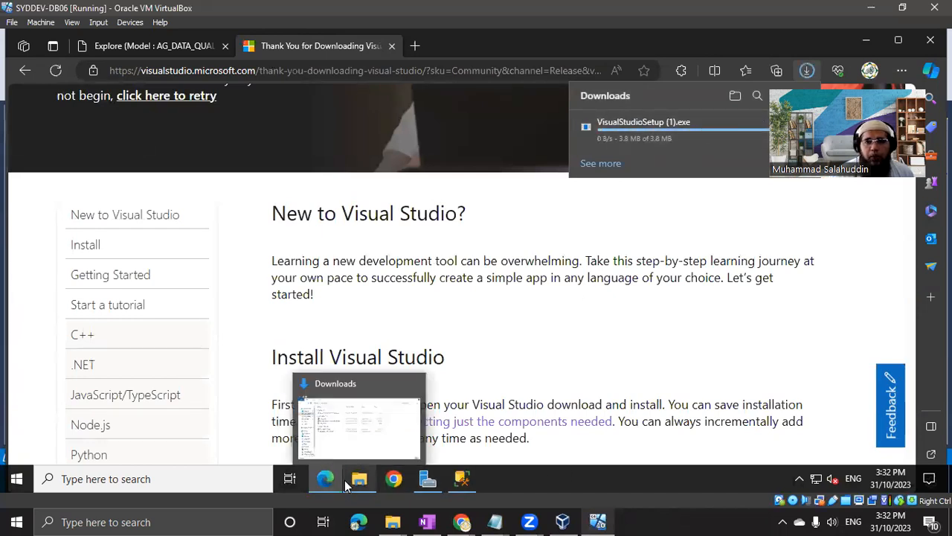
{"action": "left_click", "coordinate": [364, 446]}
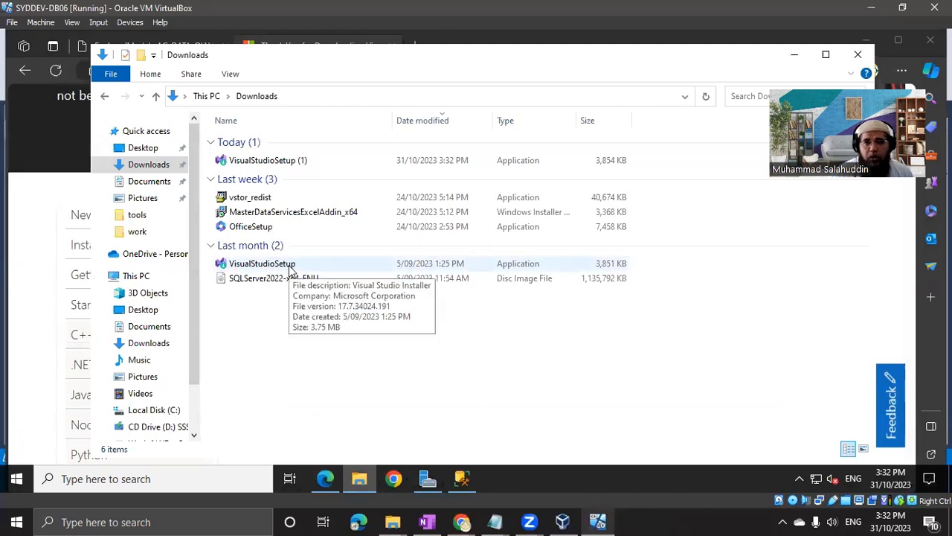
{"action": "double_click", "coordinate": [291, 161]}
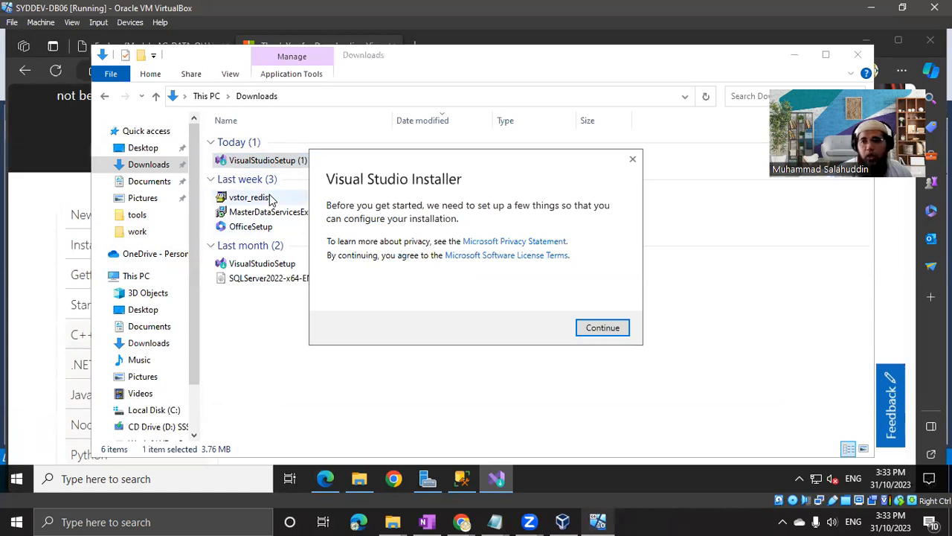
{"action": "left_click", "coordinate": [623, 334]}
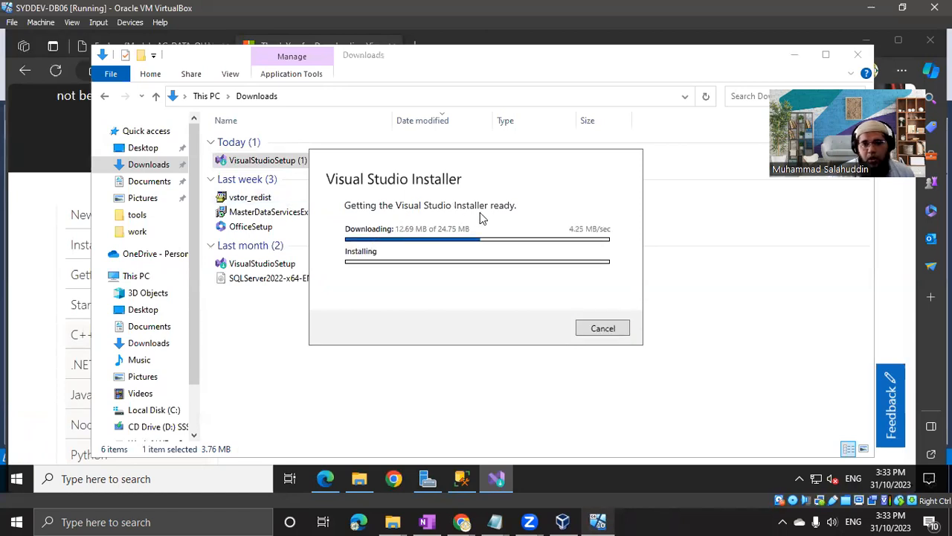
{"action": "left_click_drag", "start_coordinate": [464, 164], "coordinate": [438, 140]}
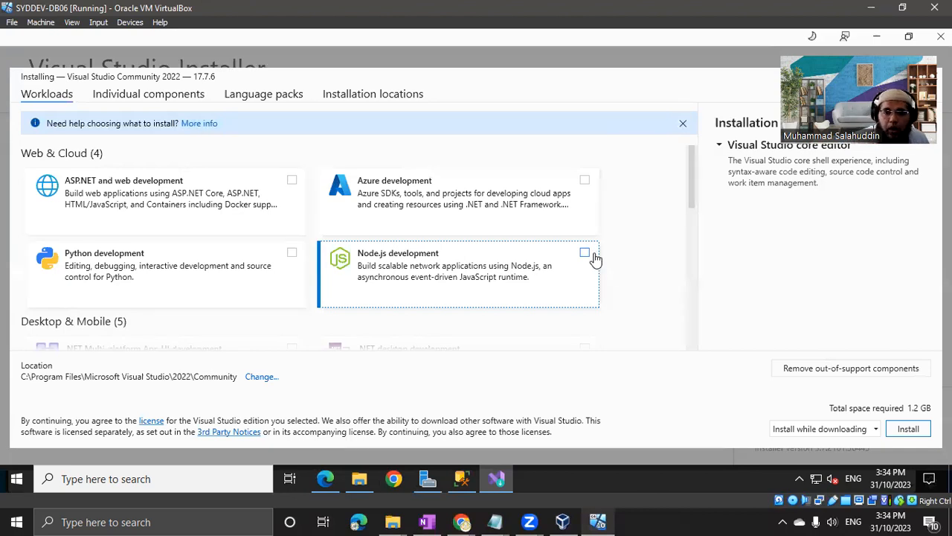
- Select the Data storage and processing workload under Other Toolsets for the Visual Studio Community 2022 installation
{"action": "scroll", "coordinate": [630, 264], "scroll_direction": "down", "scroll_amount": 2}
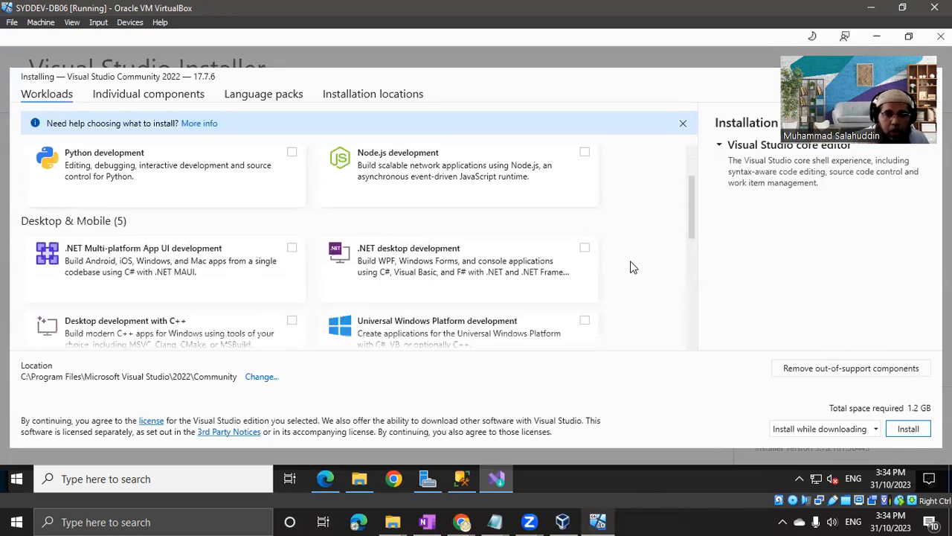
{"action": "scroll", "coordinate": [631, 267], "scroll_direction": "down", "scroll_amount": 4}
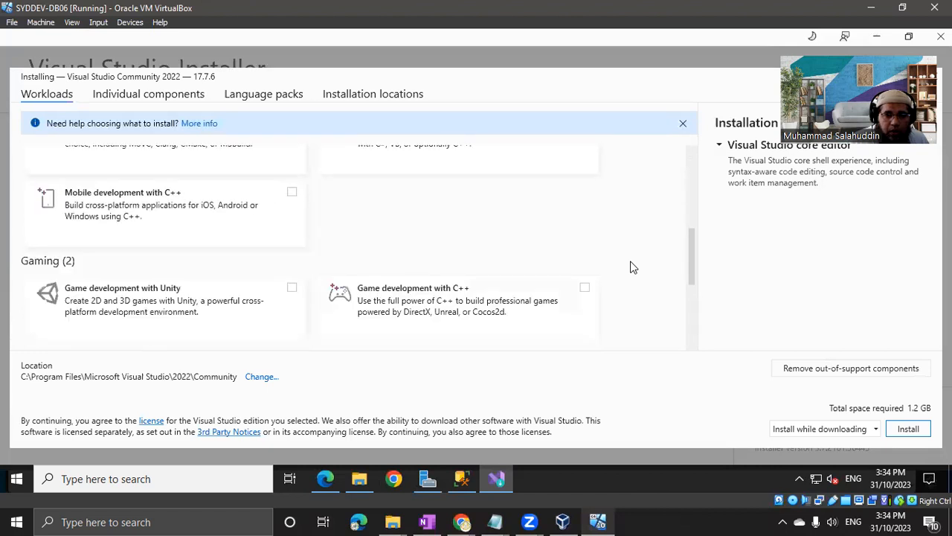
{"action": "scroll", "coordinate": [632, 267], "scroll_direction": "down", "scroll_amount": 2}
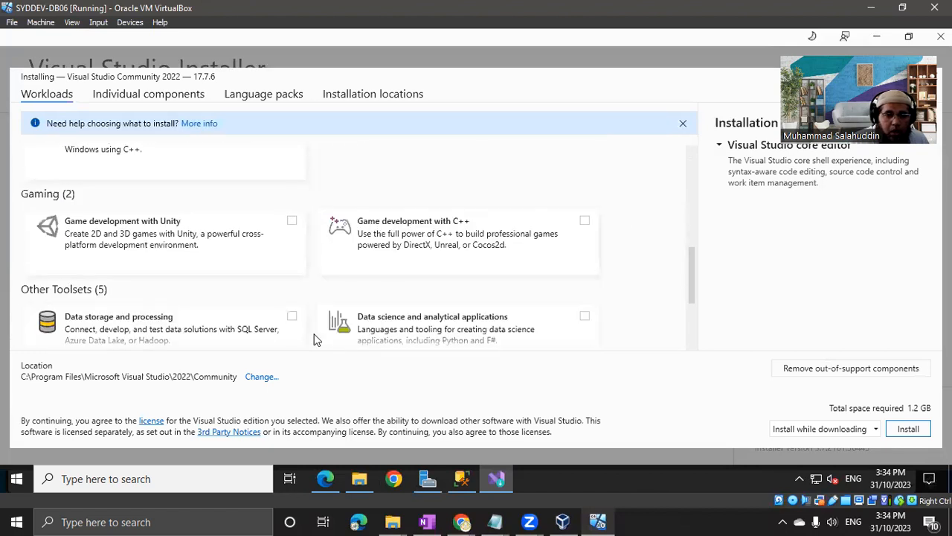
{"action": "scroll", "coordinate": [90, 332], "scroll_direction": "down", "scroll_amount": 1}
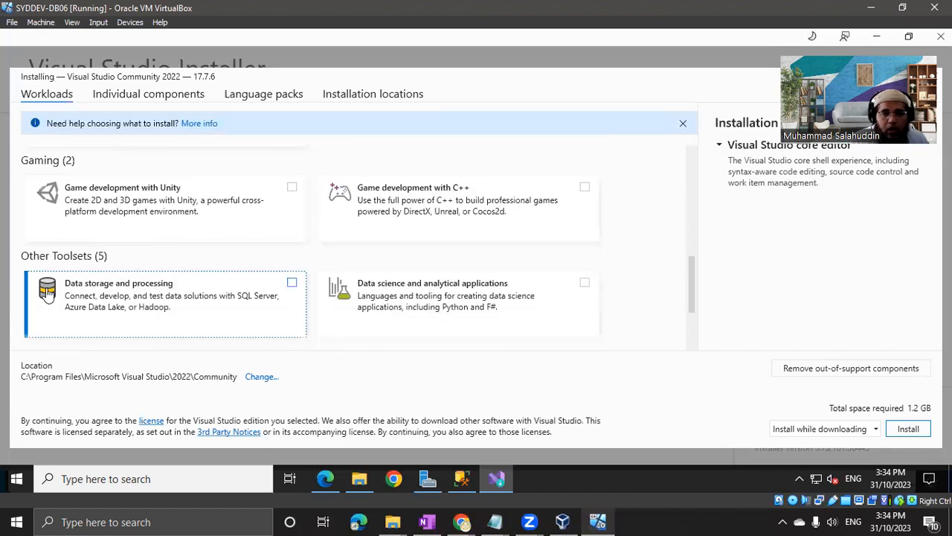
{"action": "scroll", "coordinate": [352, 320], "scroll_direction": "down", "scroll_amount": 1}
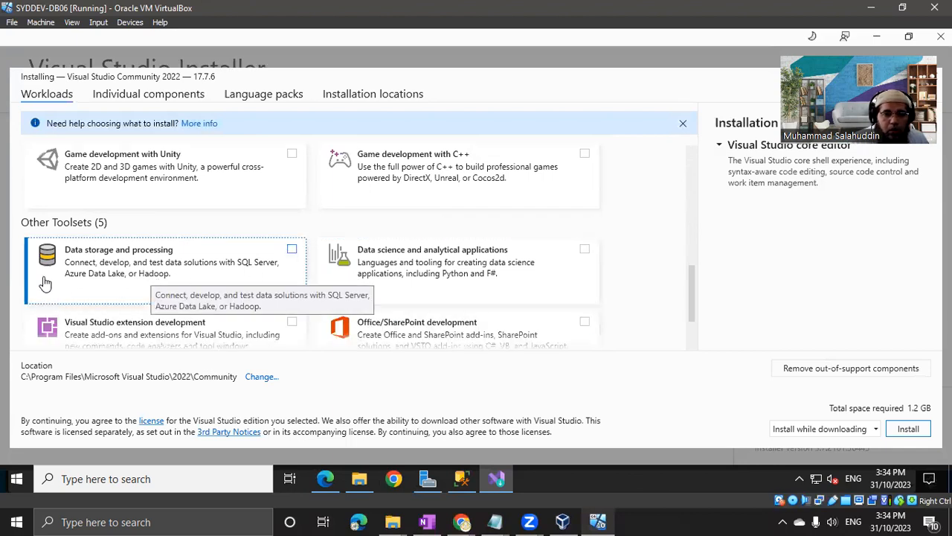
{"action": "scroll", "coordinate": [199, 279], "scroll_direction": "down", "scroll_amount": 3}
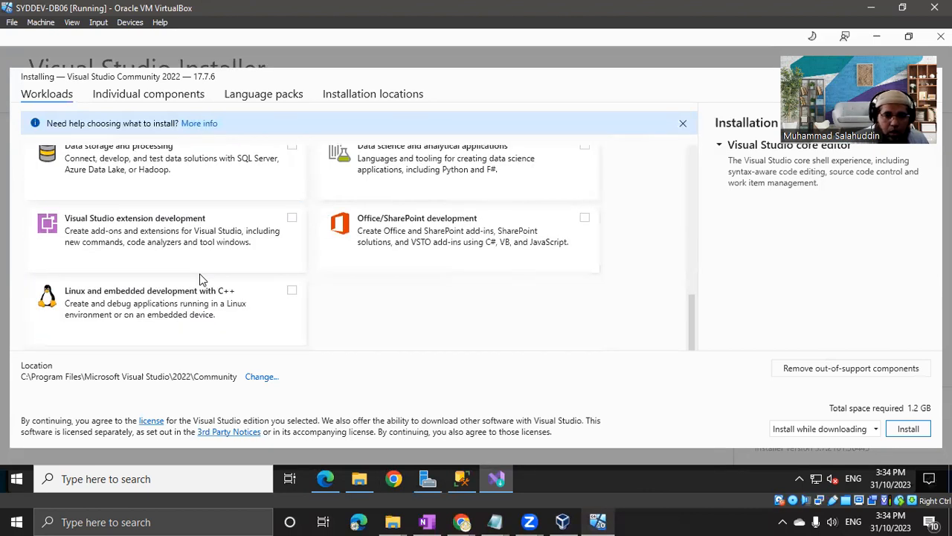
{"action": "scroll", "coordinate": [204, 278], "scroll_direction": "up", "scroll_amount": 1}
{"action": "left_click", "coordinate": [268, 200]}
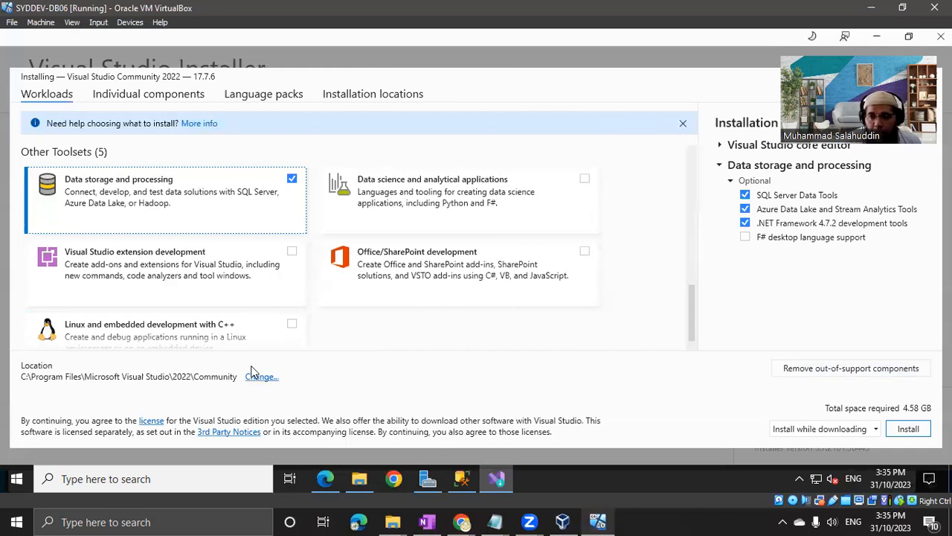
- Check for out-of-support components to remove and look back through the list of available workloads
{"action": "scroll", "coordinate": [496, 251], "scroll_direction": "down", "scroll_amount": 1}
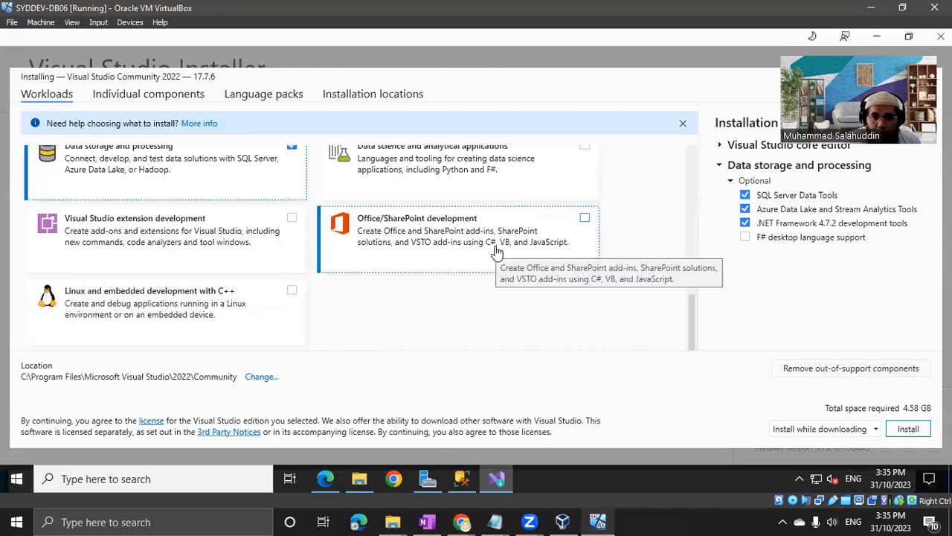
{"action": "left_click", "coordinate": [824, 367]}
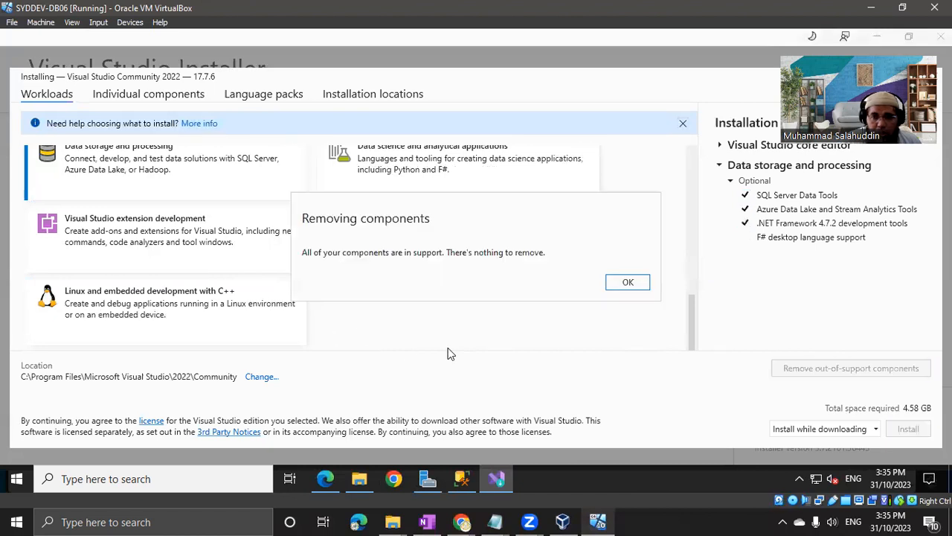
{"action": "left_click", "coordinate": [629, 287]}
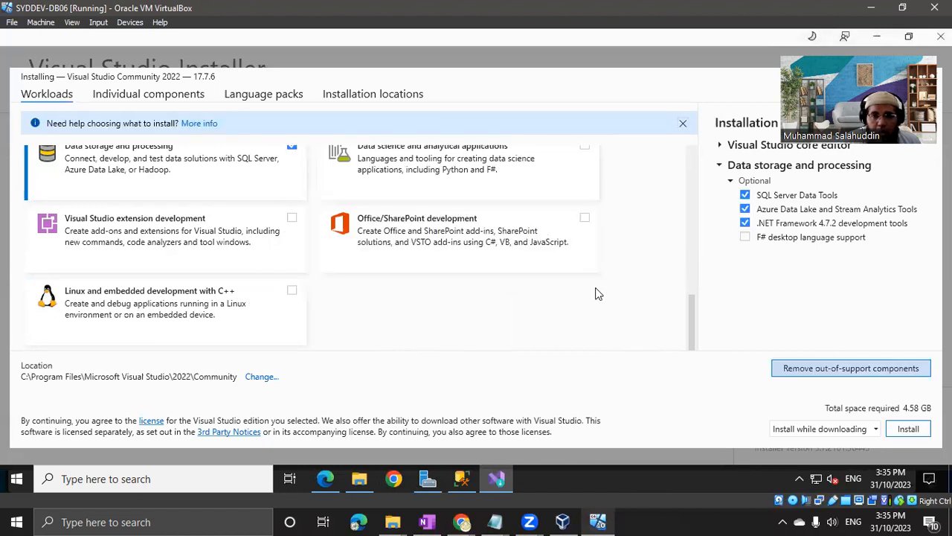
{"action": "scroll", "coordinate": [375, 327], "scroll_direction": "up", "scroll_amount": 1}
{"action": "scroll", "coordinate": [376, 327], "scroll_direction": "up", "scroll_amount": 5}
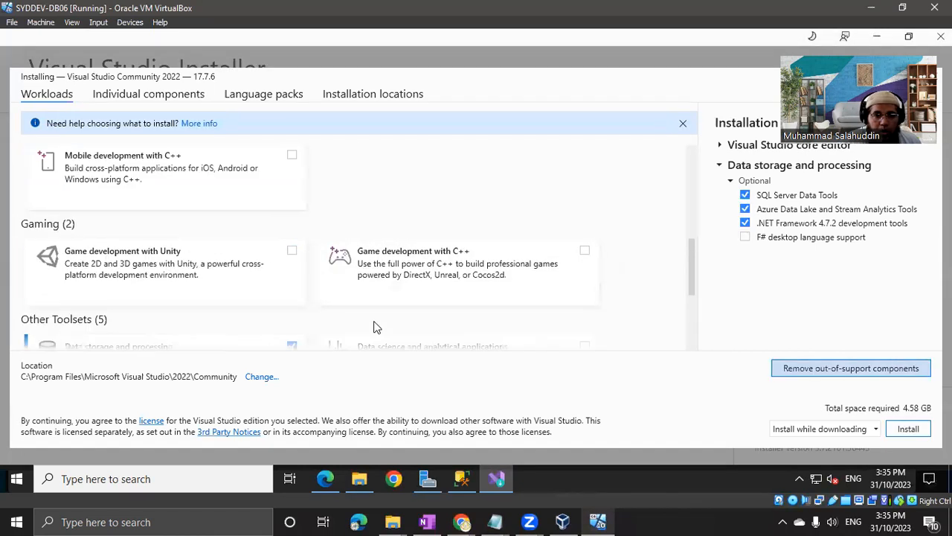
{"action": "scroll", "coordinate": [115, 308], "scroll_direction": "up", "scroll_amount": 5}
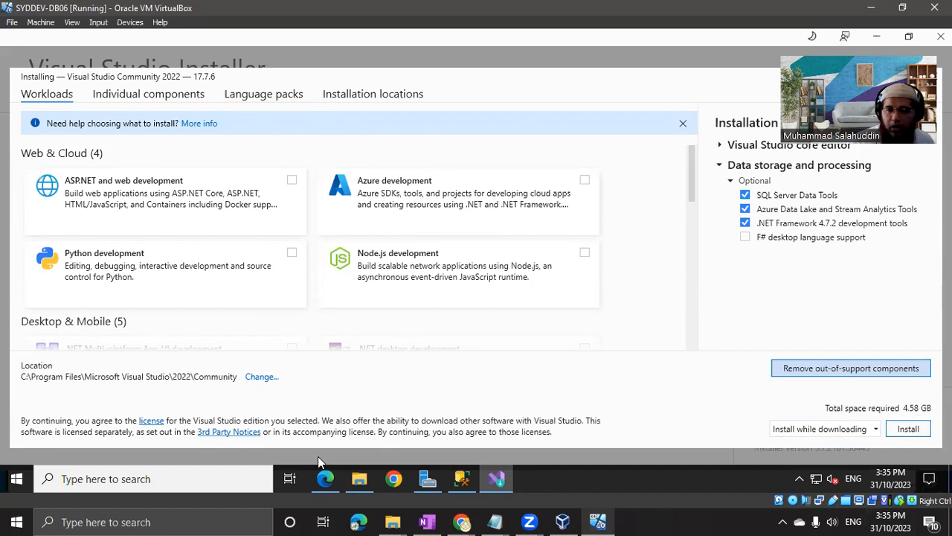
- Start the Visual Studio Community 2022 installation, keeping the Install while downloading option
{"action": "left_click", "coordinate": [813, 434]}
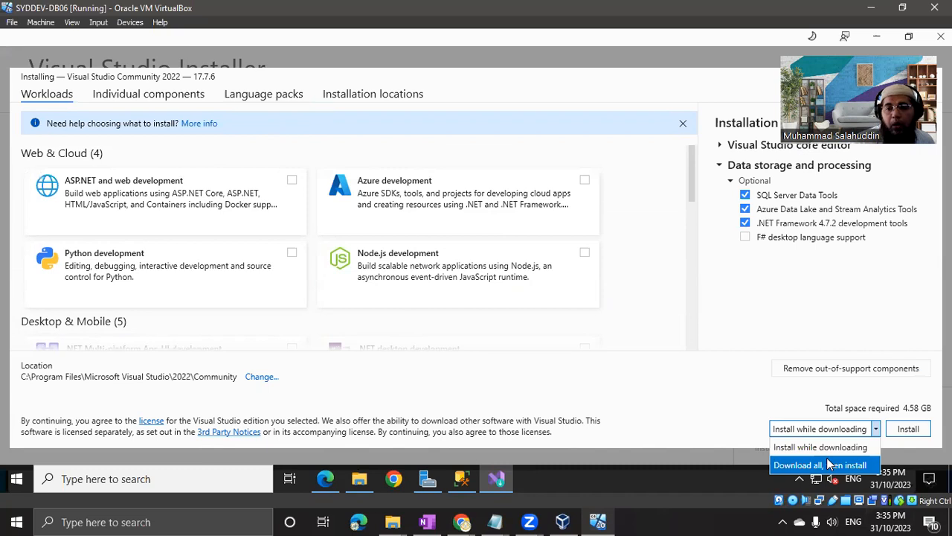
{"action": "left_click", "coordinate": [921, 433]}
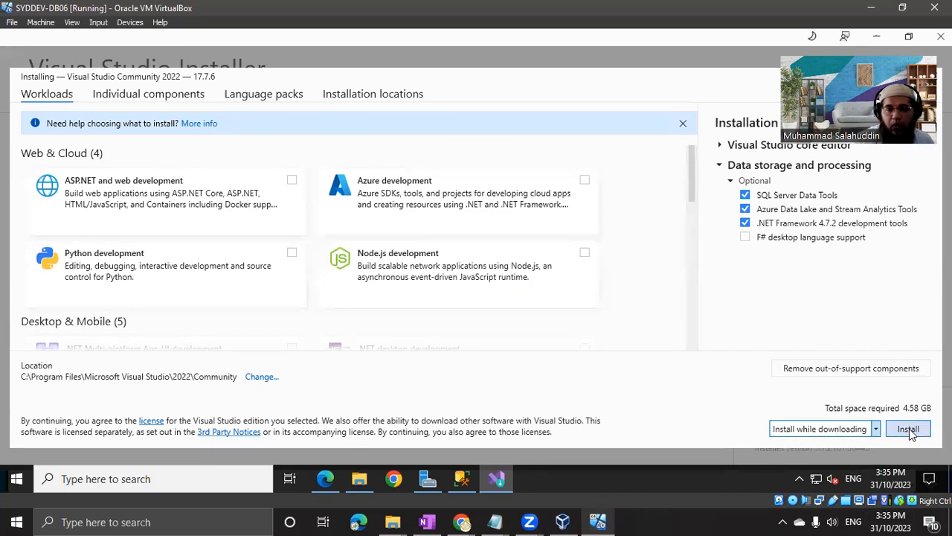
{"action": "left_click", "coordinate": [909, 430]}
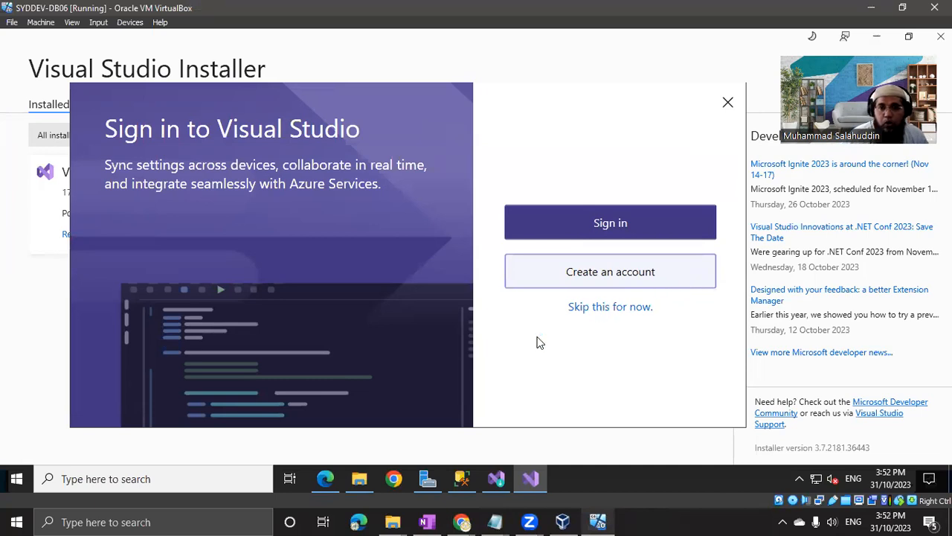
- Skip the account sign-in and start Visual Studio with General development settings and the Dark color theme
{"action": "left_click", "coordinate": [587, 308]}
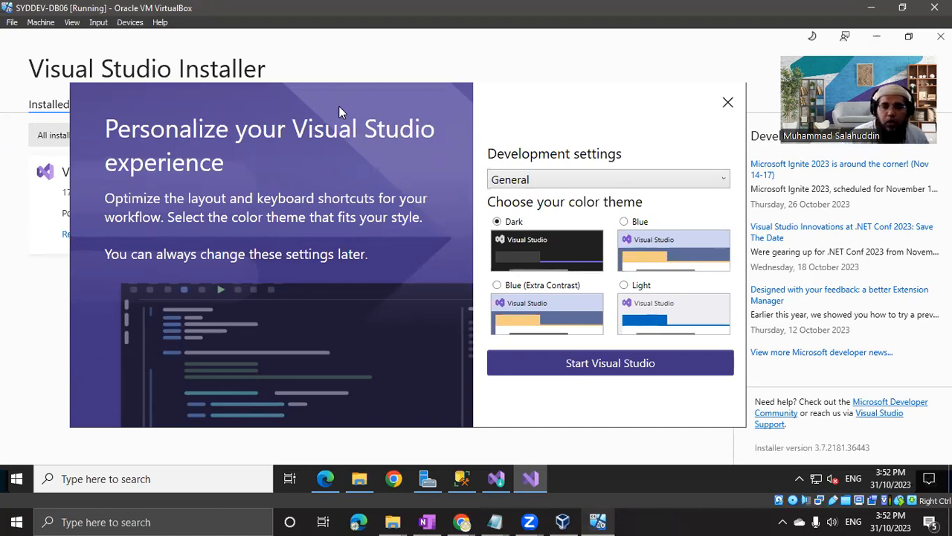
{"action": "left_click", "coordinate": [603, 181]}
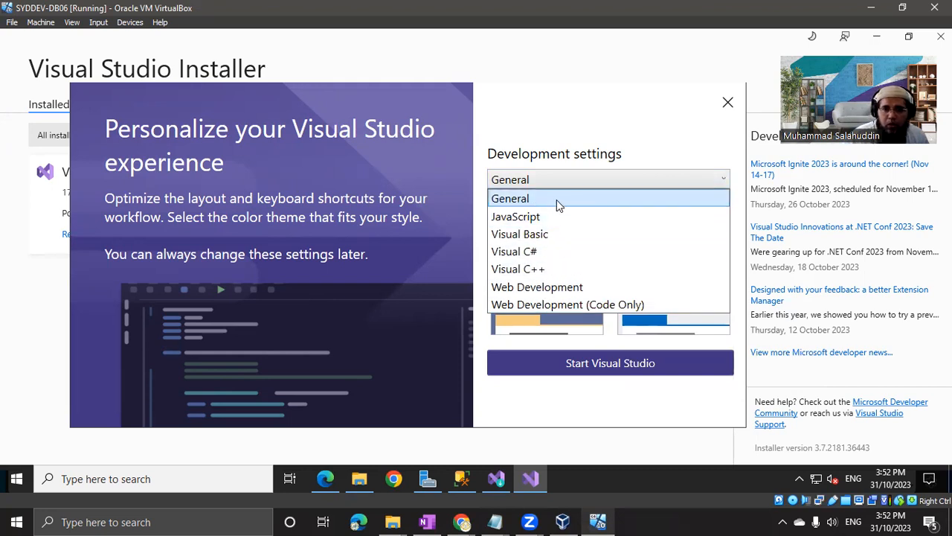
{"action": "left_click", "coordinate": [536, 201]}
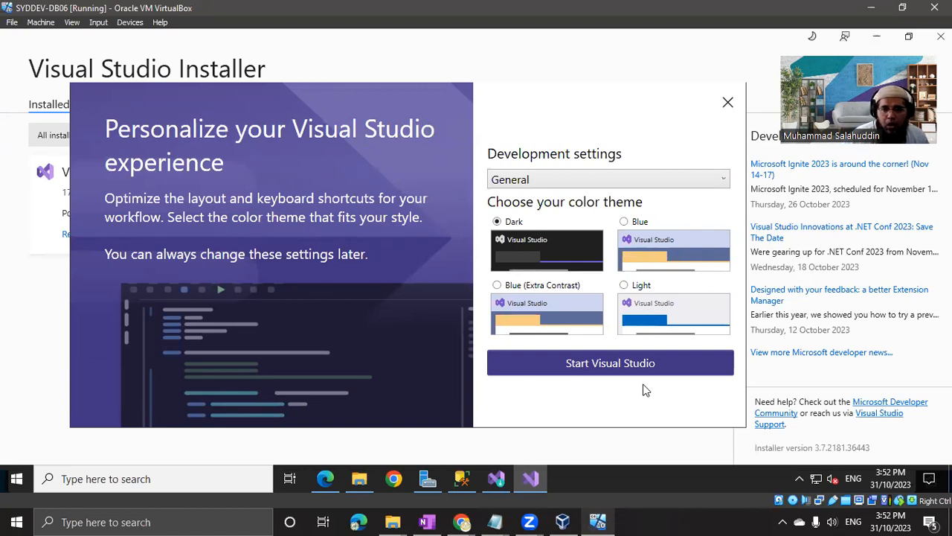
{"action": "left_click", "coordinate": [645, 363]}
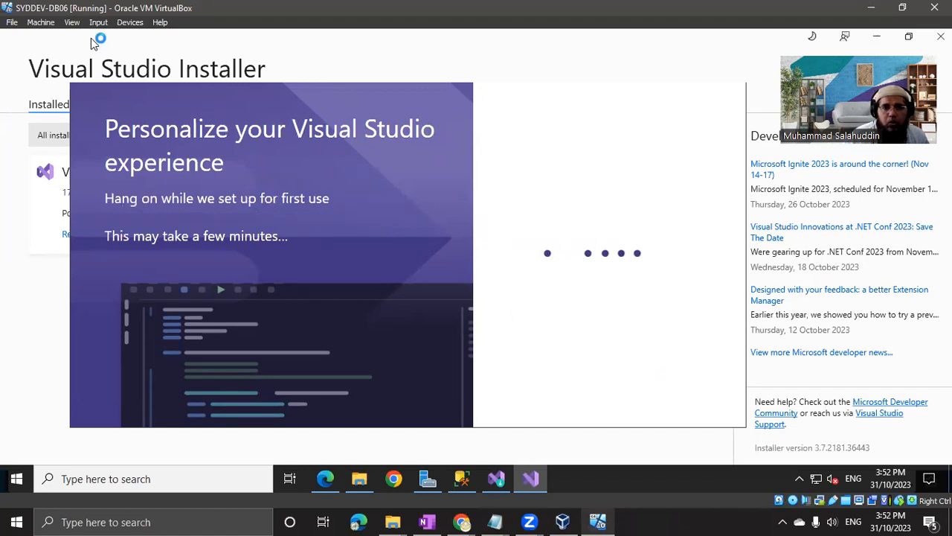
- Reduce the Visual Studio Installer window, move it off the Visual Studio start window and close it
{"action": "left_click", "coordinate": [105, 24]}
{"action": "mouse_move", "coordinate": [72, 22]}
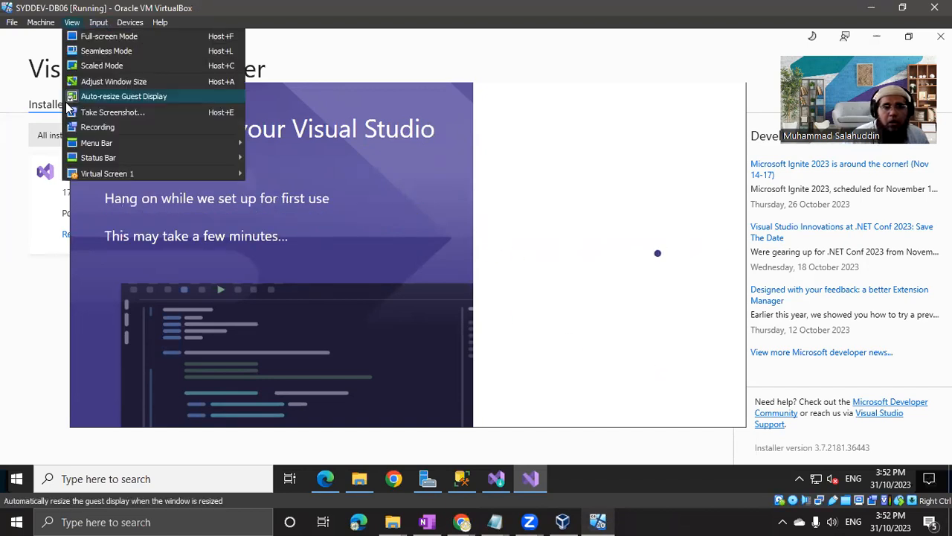
{"action": "double_click", "coordinate": [28, 44]}
{"action": "left_click_drag", "start_coordinate": [75, 46], "coordinate": [66, 96]}
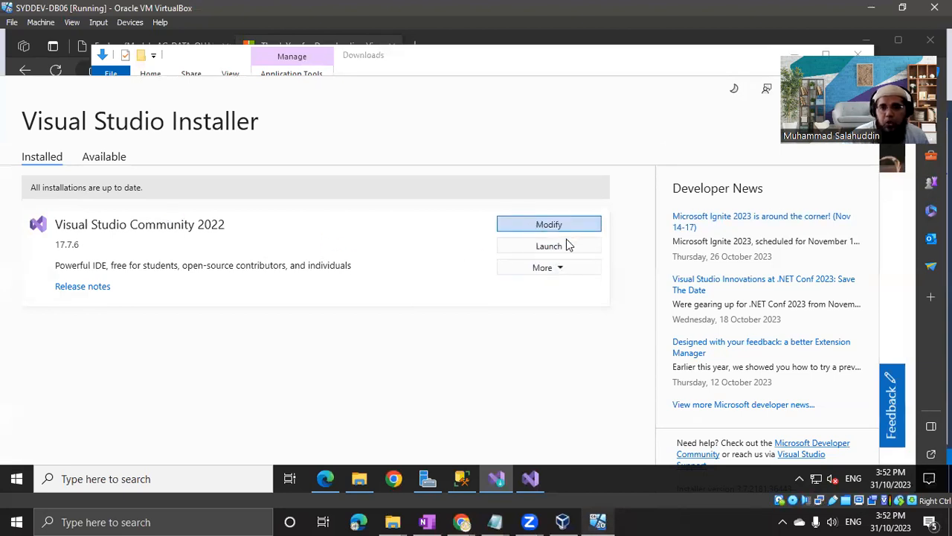
{"action": "left_click", "coordinate": [544, 276]}
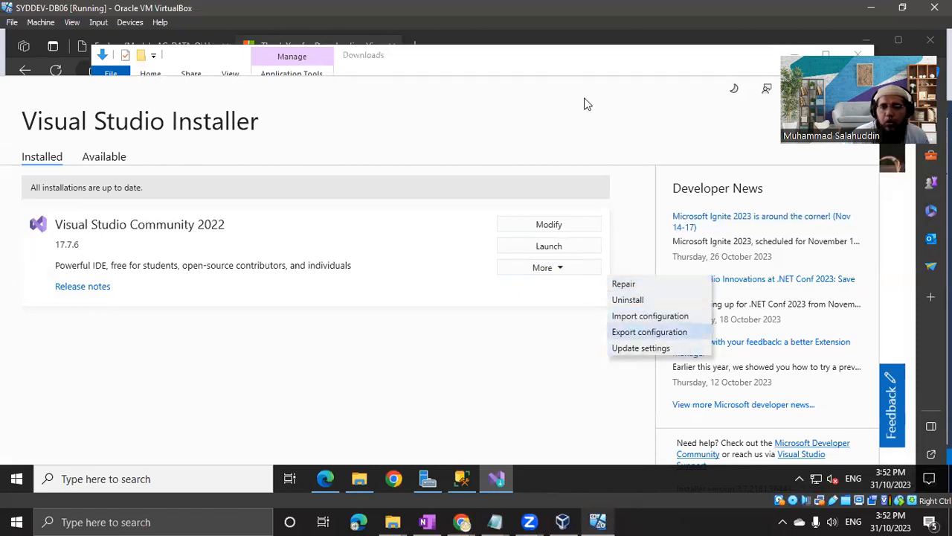
{"action": "left_click", "coordinate": [390, 116]}
{"action": "left_click_drag", "start_coordinate": [352, 98], "coordinate": [206, 127]}
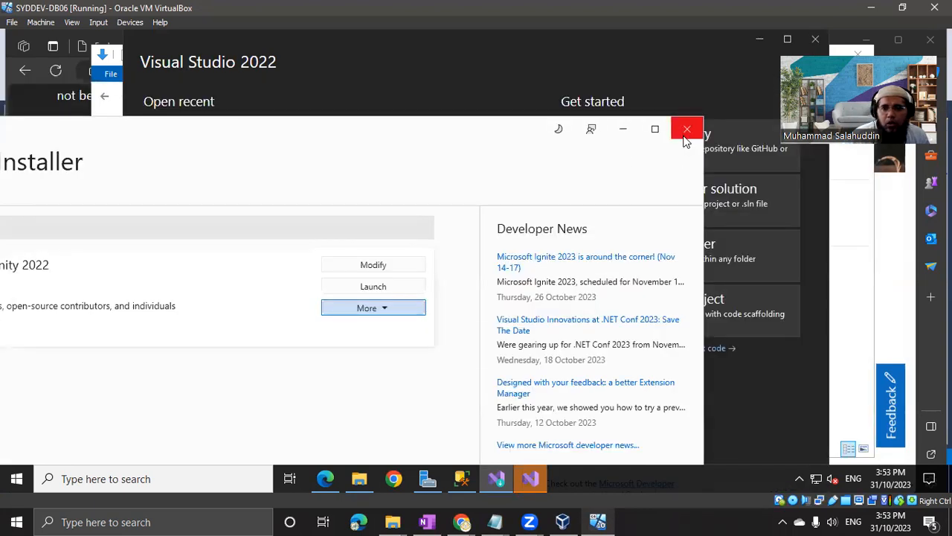
{"action": "left_click", "coordinate": [685, 130]}
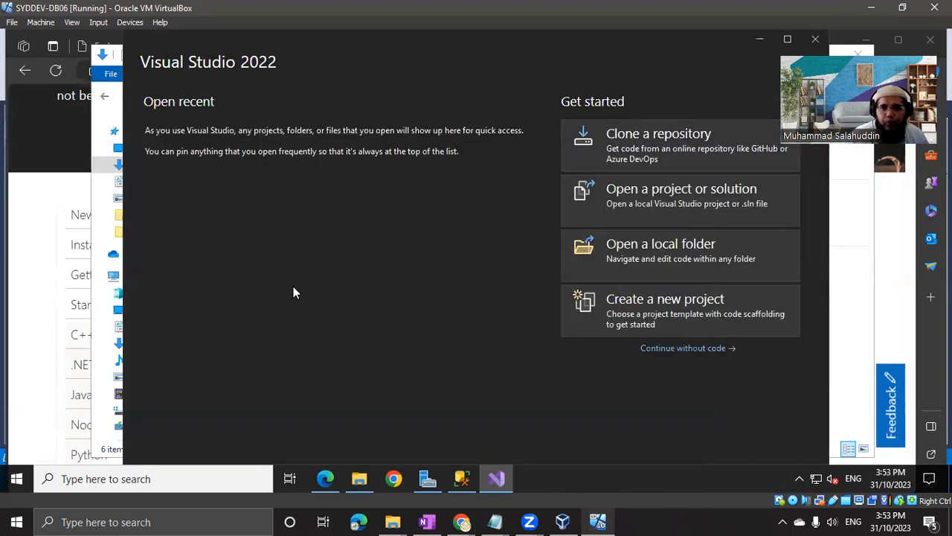
- Maximize the Visual Studio 2022 start window and continue into the IDE without code
{"action": "left_click_drag", "start_coordinate": [166, 38], "coordinate": [263, 106]}
{"action": "double_click", "coordinate": [422, 85]}
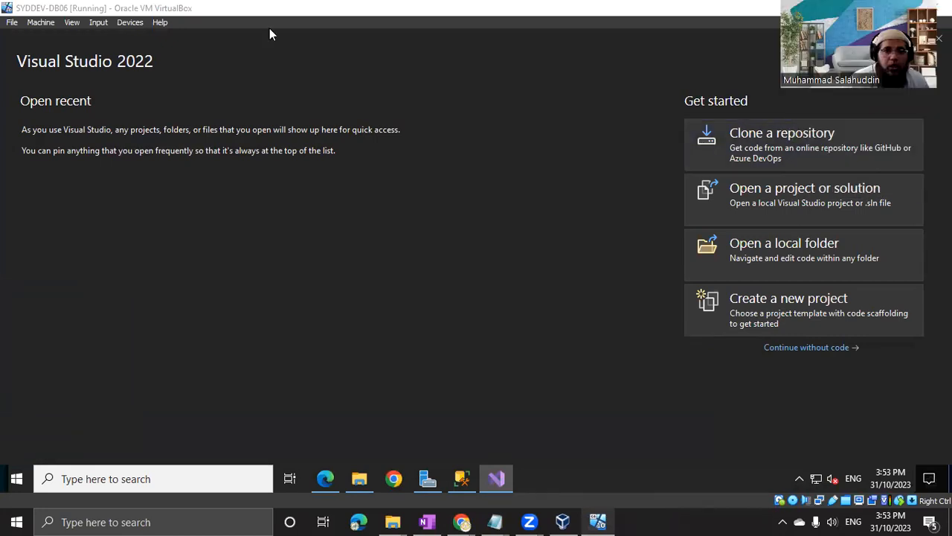
{"action": "left_click", "coordinate": [643, 408]}
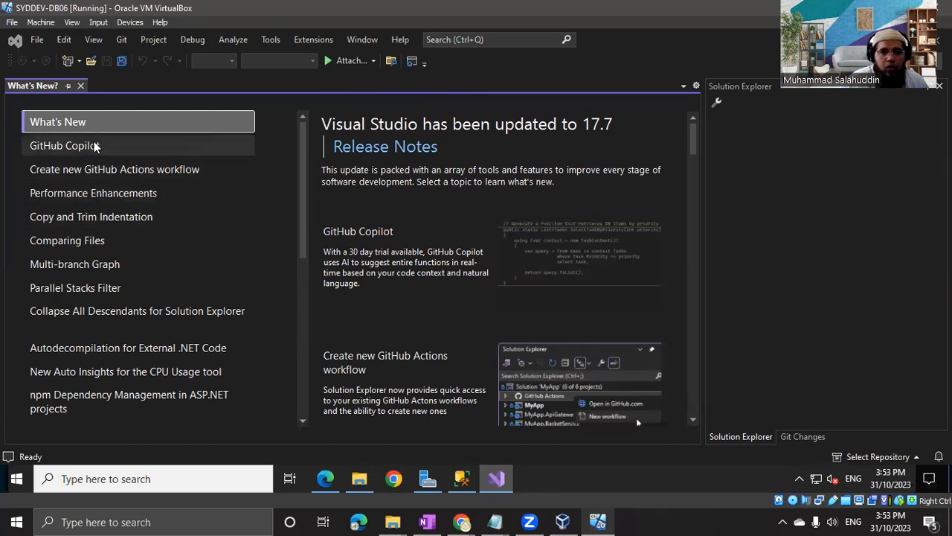
- Close the What's New page and open the window for creating a new project
{"action": "key", "text": "Down"}
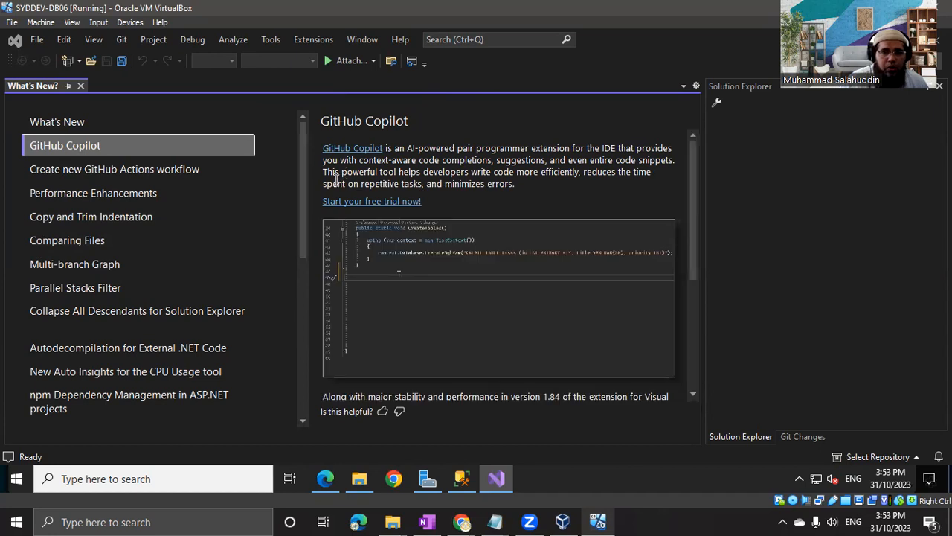
{"action": "left_click", "coordinate": [80, 86]}
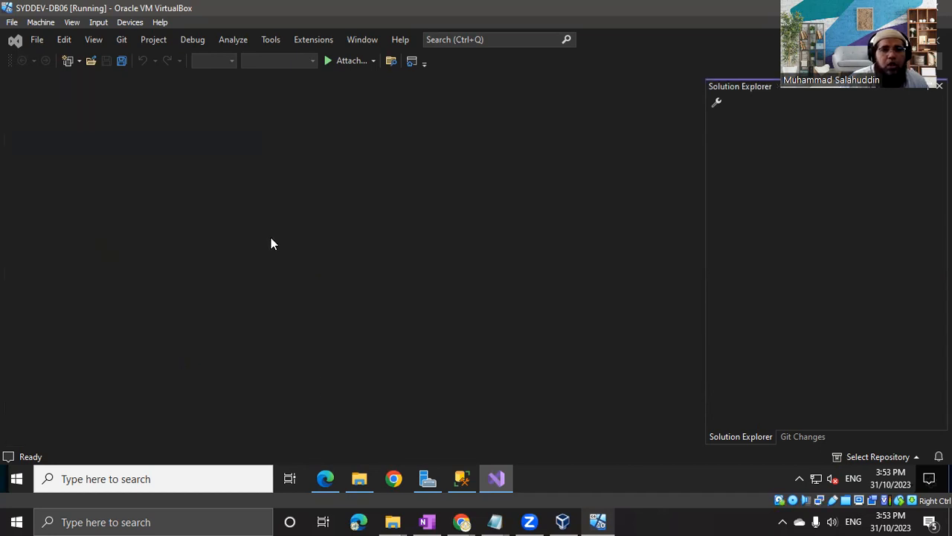
{"action": "left_click", "coordinate": [34, 39]}
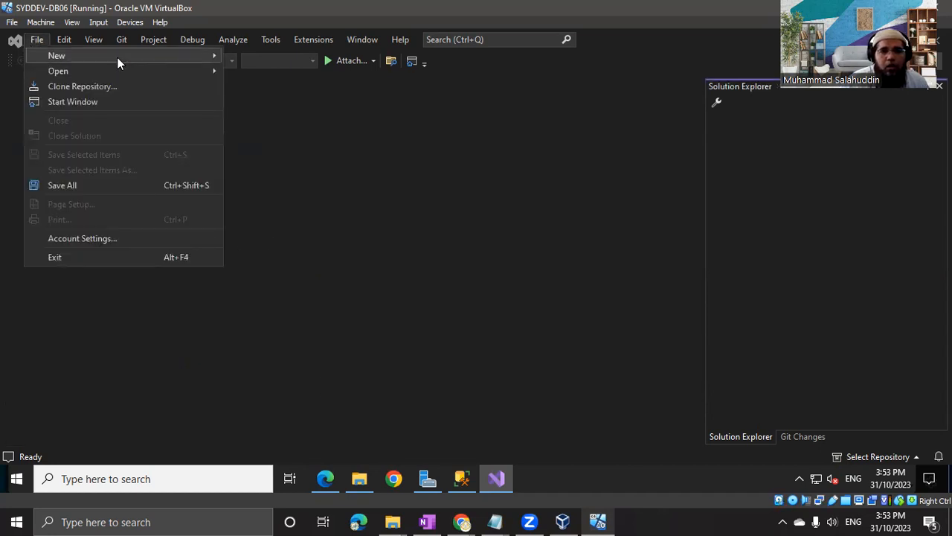
{"action": "mouse_move", "coordinate": [117, 63]}
{"action": "left_click", "coordinate": [260, 58]}
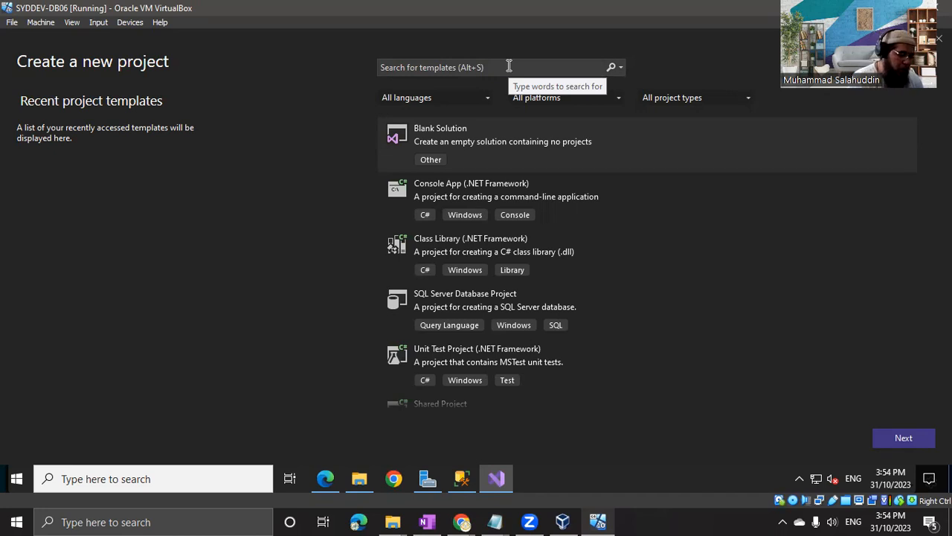
{"action": "key", "text": "Return"}
{"action": "type", "text": "Integration"}
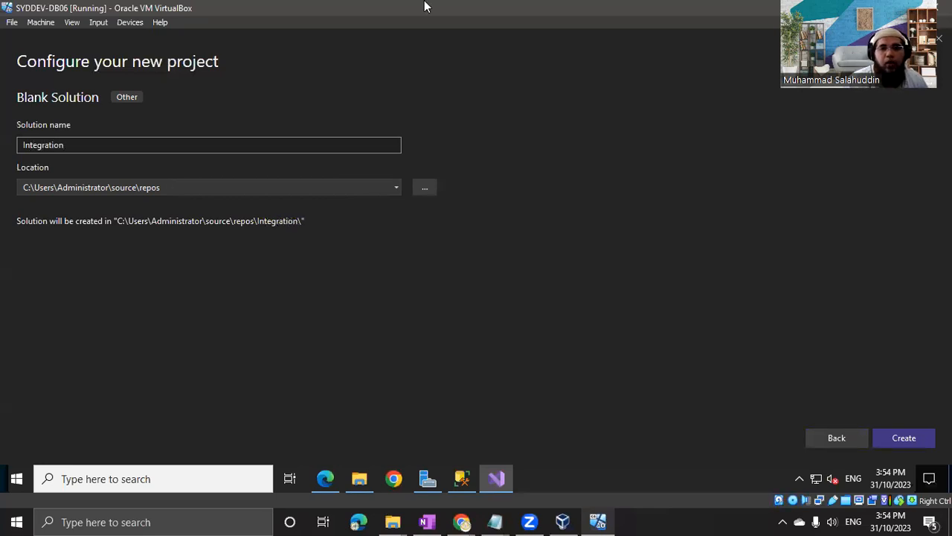
{"action": "left_click", "coordinate": [833, 437]}
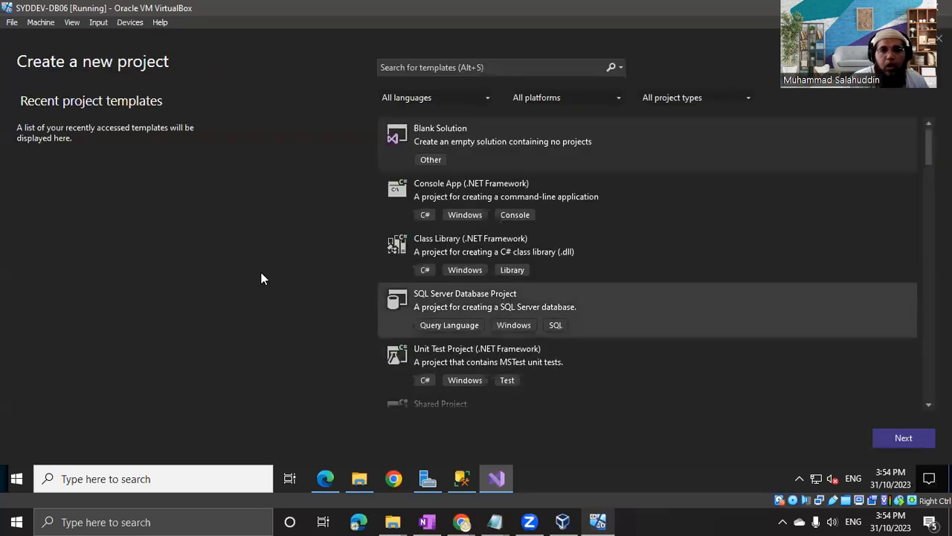
- Filter the project templates by the SQL project type, keeping all languages and all platforms
{"action": "left_click", "coordinate": [447, 100]}
{"action": "left_click", "coordinate": [446, 100]}
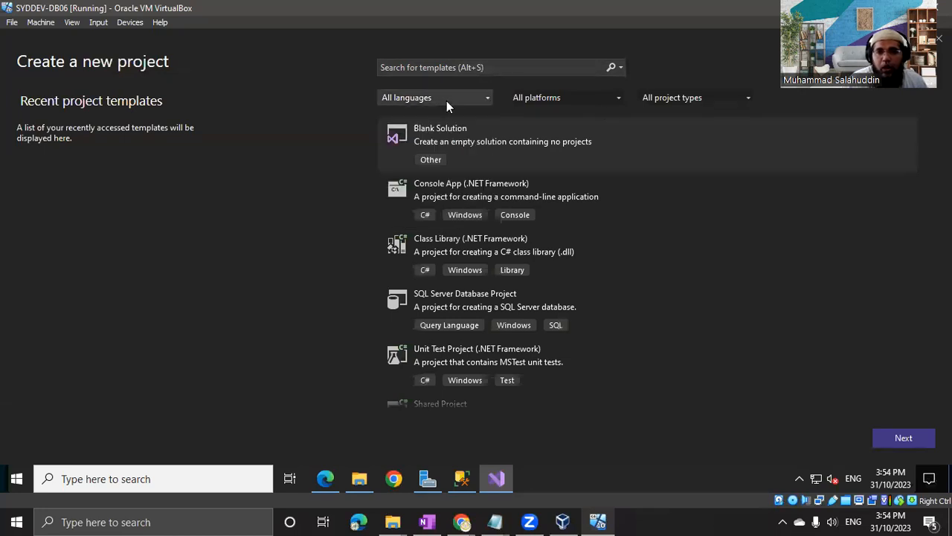
{"action": "left_click", "coordinate": [566, 98]}
{"action": "left_click", "coordinate": [566, 97]}
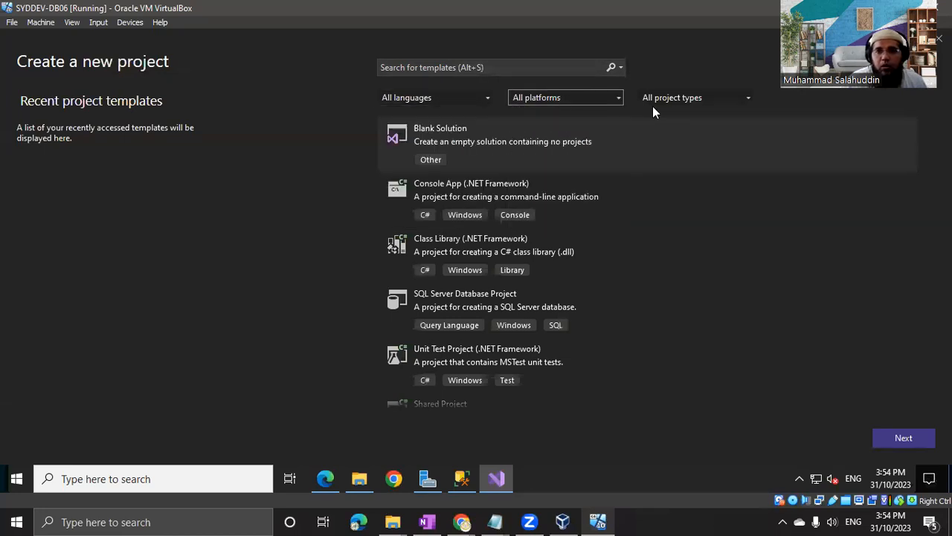
{"action": "left_click", "coordinate": [689, 103]}
{"action": "scroll", "coordinate": [694, 134], "scroll_direction": "down", "scroll_amount": 3}
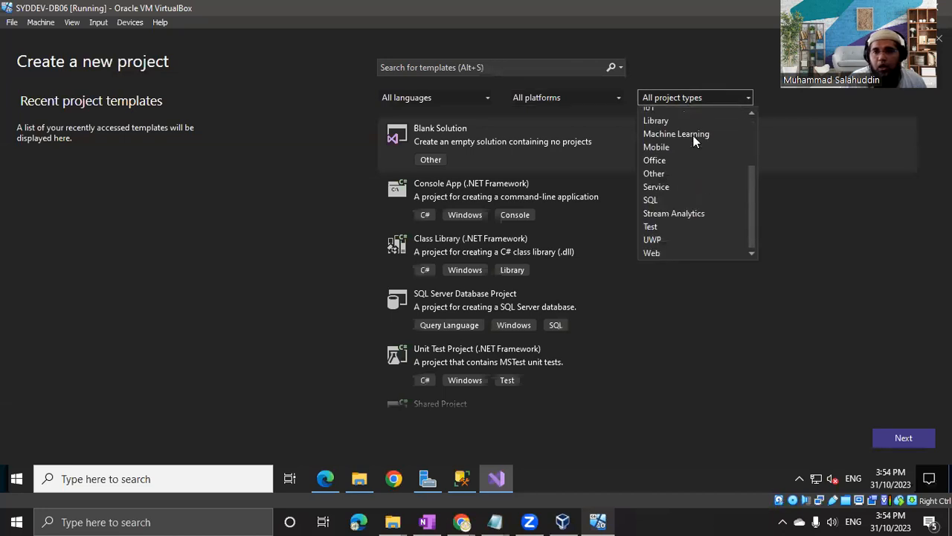
{"action": "left_click", "coordinate": [668, 201]}
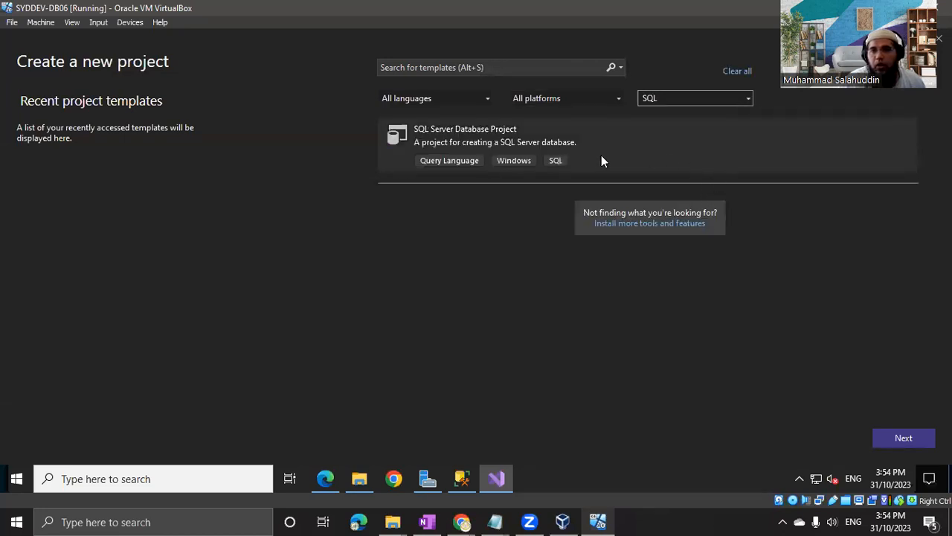
- Reset the template filter to All project types
{"action": "left_click", "coordinate": [699, 99]}
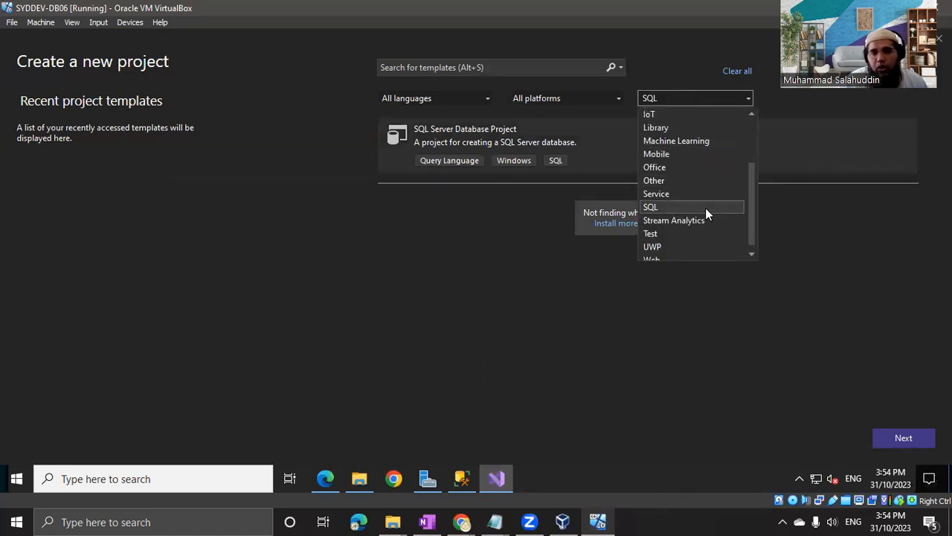
{"action": "scroll", "coordinate": [706, 209], "scroll_direction": "down", "scroll_amount": 1}
{"action": "scroll", "coordinate": [705, 214], "scroll_direction": "up", "scroll_amount": 3}
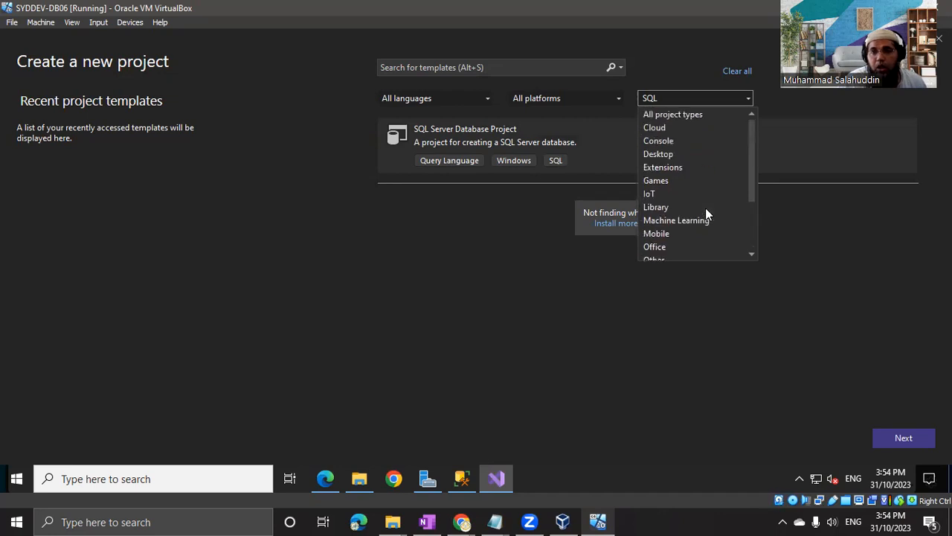
{"action": "left_click", "coordinate": [694, 117]}
- Search the project templates for "Reporting" and close the new project window without creating a project
{"action": "left_click", "coordinate": [478, 68]}
{"action": "type", "text": "Re"}
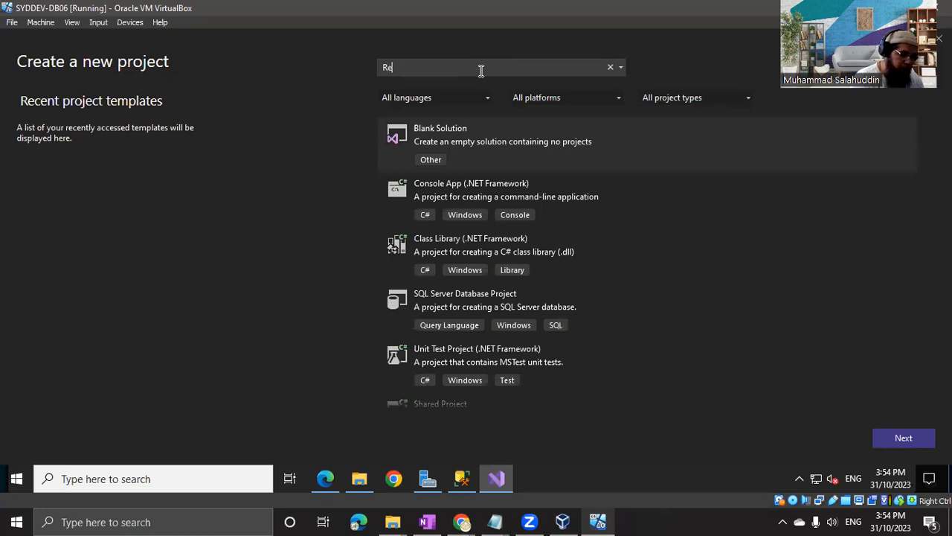
{"action": "type", "text": "port"}
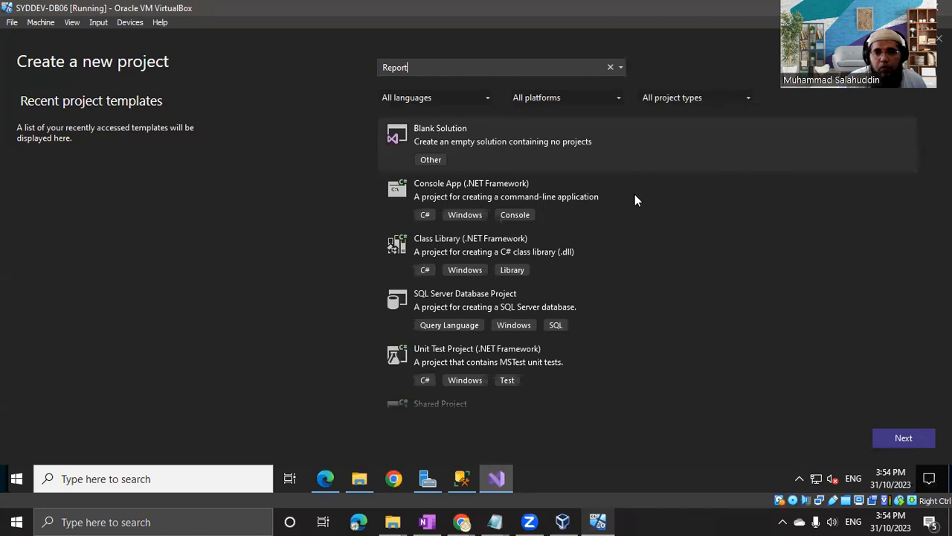
{"action": "type", "text": "ing"}
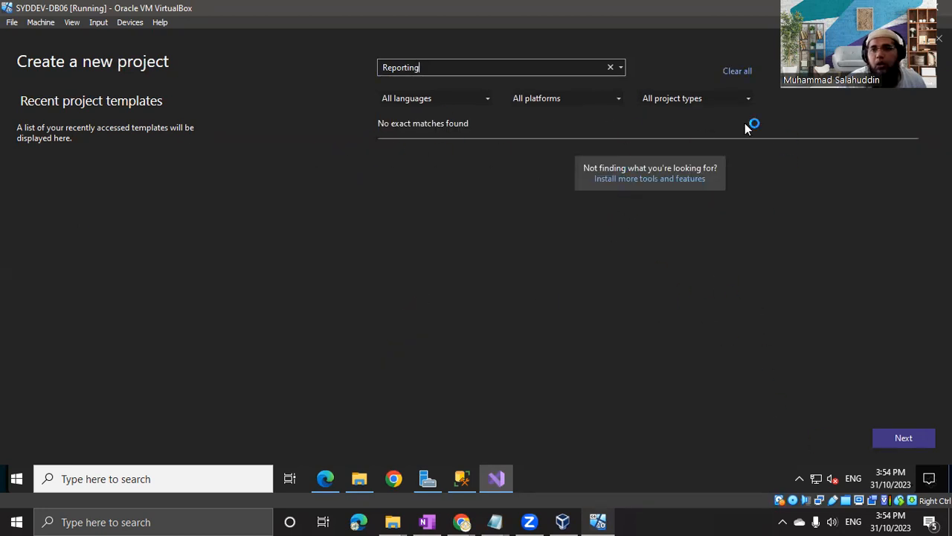
{"action": "left_click_drag", "start_coordinate": [922, 148], "coordinate": [877, 171]}
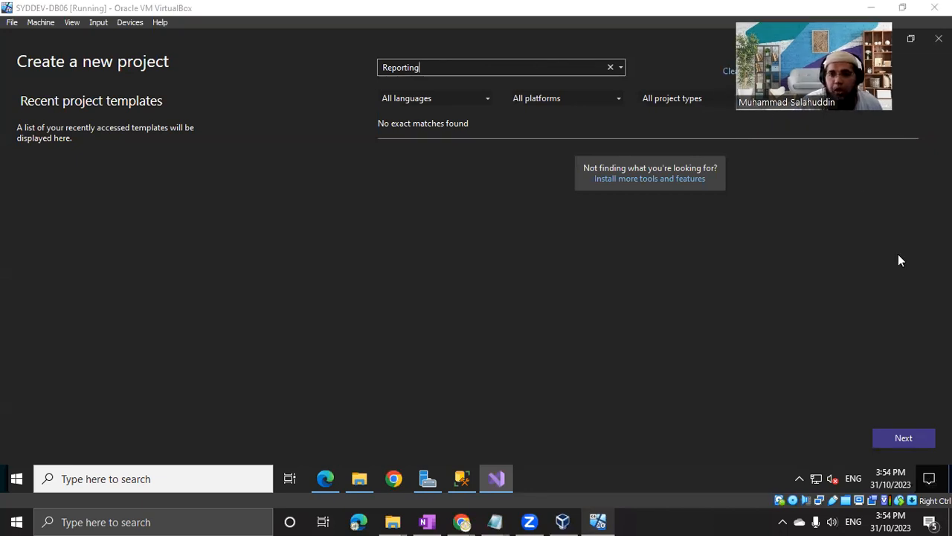
{"action": "left_click", "coordinate": [939, 39]}
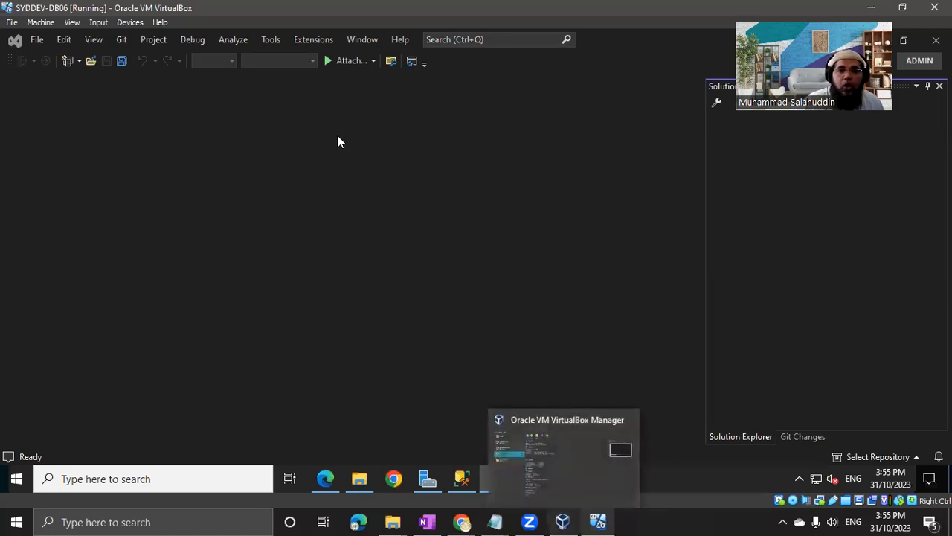
- Open the extension manager, search the online extensions for "Integration" and download SQL Server Integration Services Projects
{"action": "left_click", "coordinate": [312, 40]}
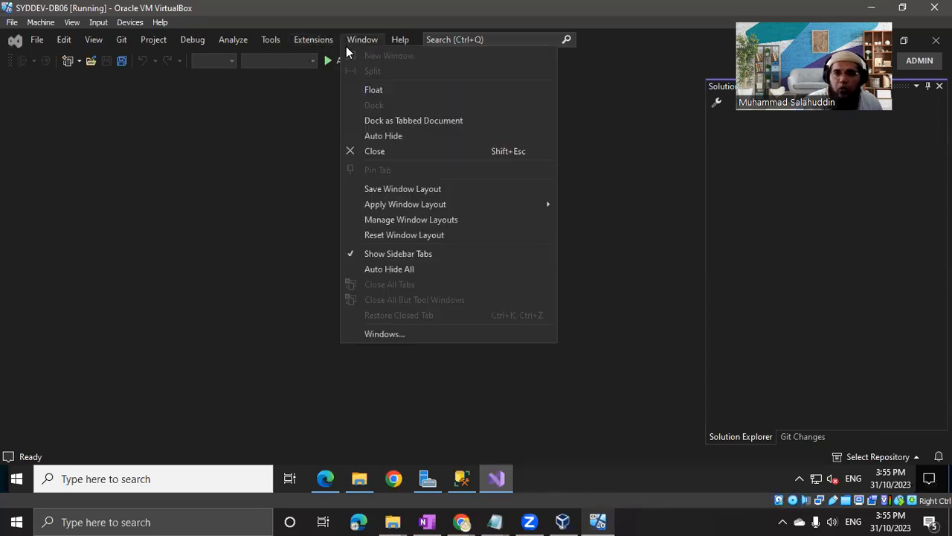
{"action": "left_click", "coordinate": [332, 56]}
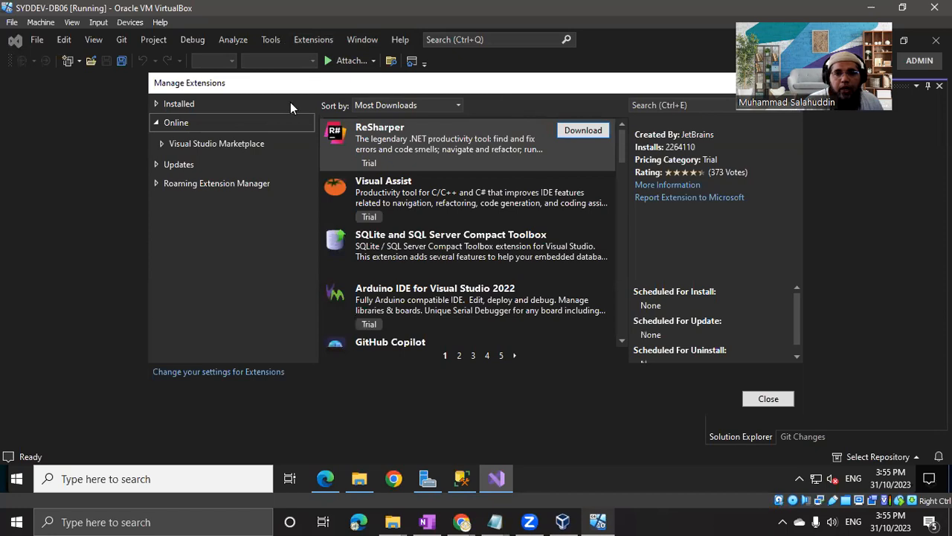
{"action": "left_click_drag", "start_coordinate": [365, 88], "coordinate": [262, 55]}
{"action": "left_click", "coordinate": [598, 73]}
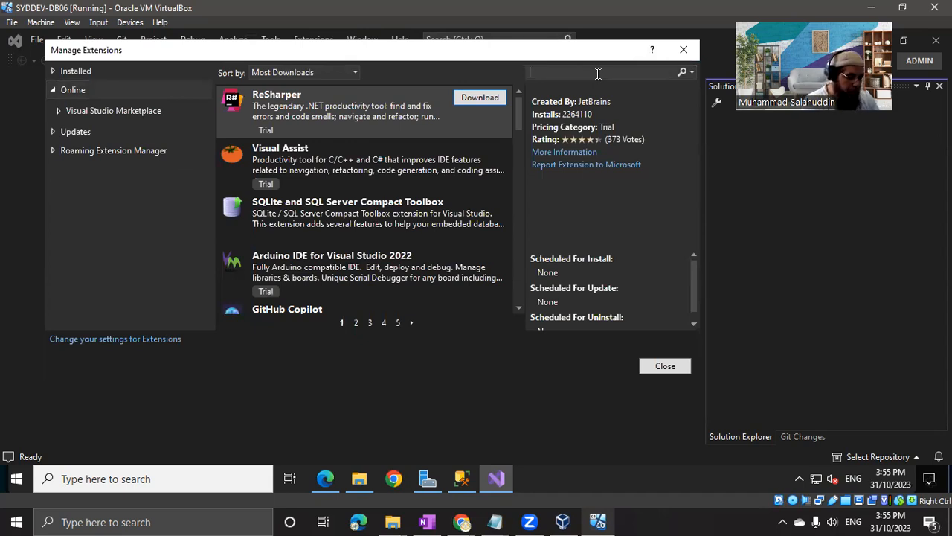
{"action": "type", "text": "Integration"}
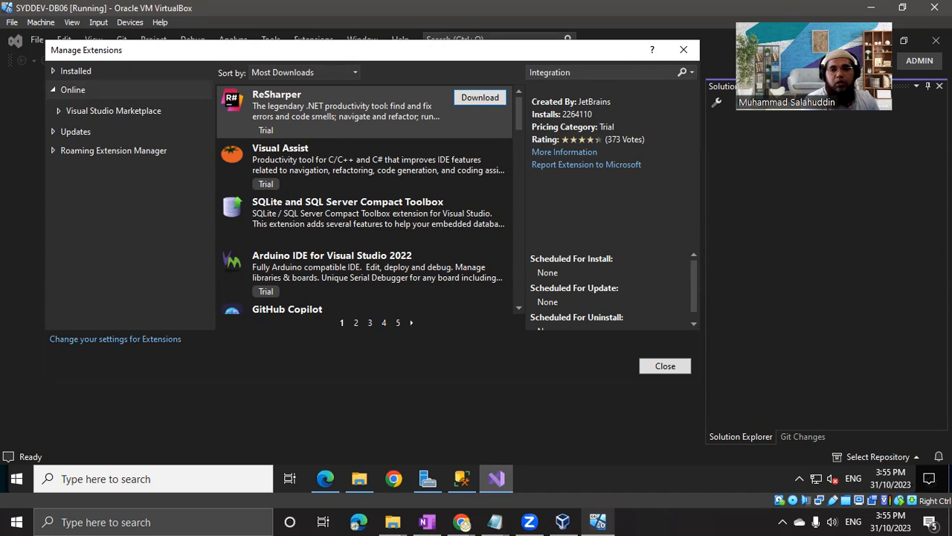
{"action": "key", "text": "Return"}
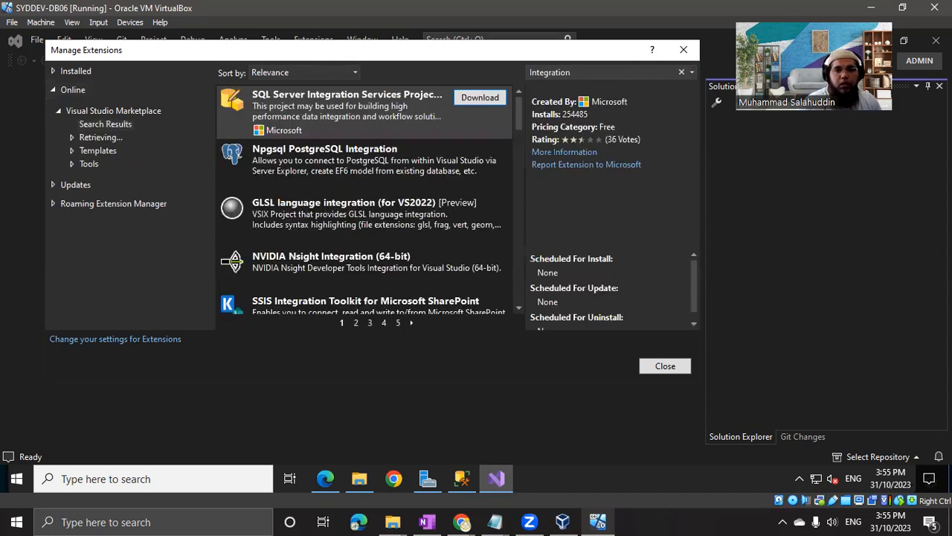
{"action": "left_click", "coordinate": [477, 101]}
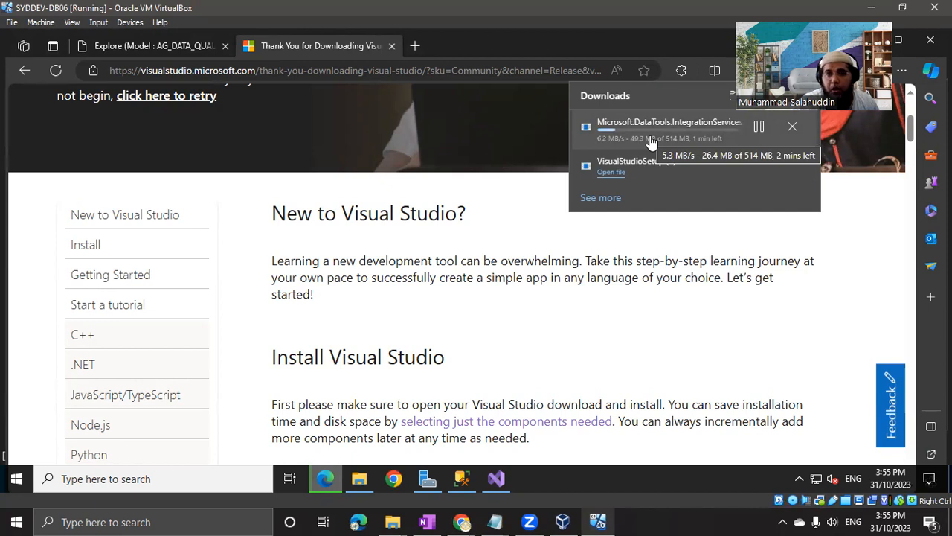
- Switch back to Visual Studio, search the online extensions for "Reporting" and download Microsoft Reporting Services Projects
{"action": "left_click", "coordinate": [496, 480]}
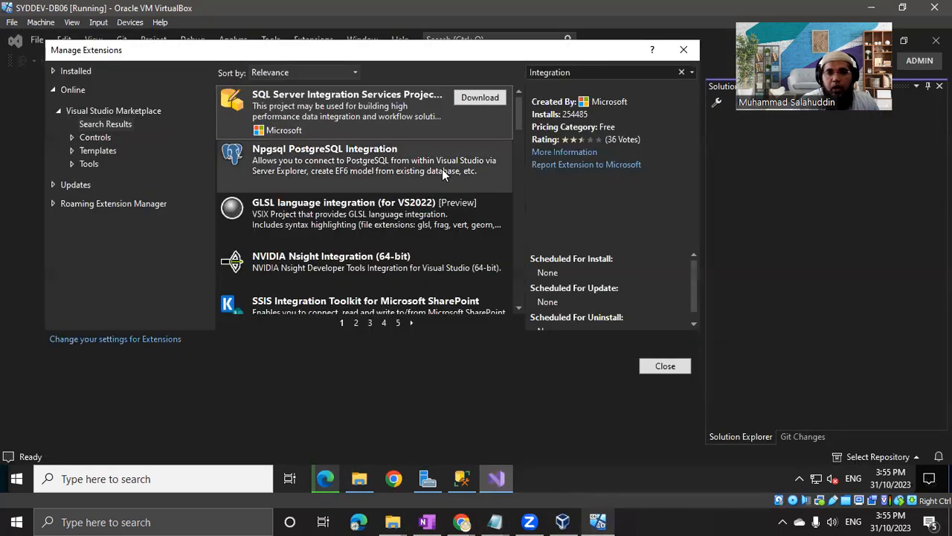
{"action": "left_click", "coordinate": [681, 75]}
{"action": "type", "text": "Reporting"}
{"action": "key", "text": "Return"}
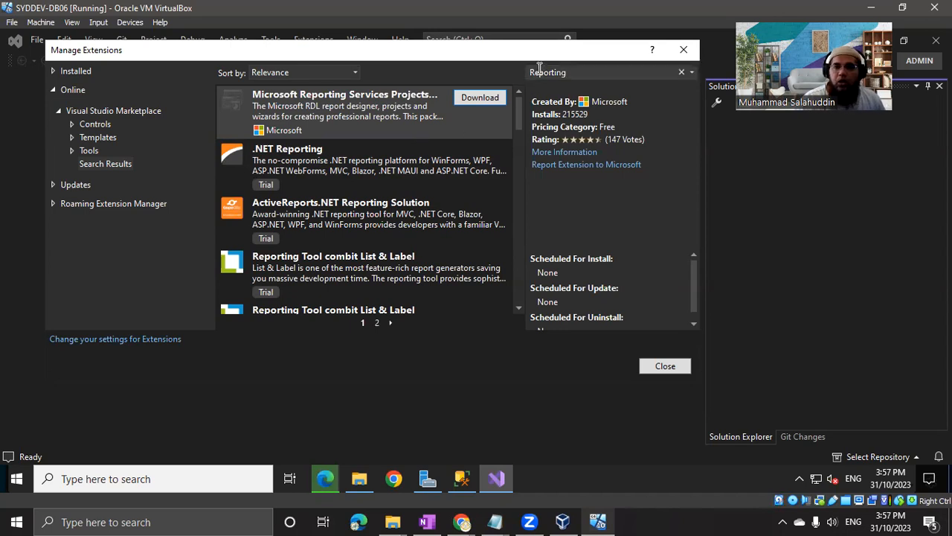
{"action": "left_click", "coordinate": [480, 99]}
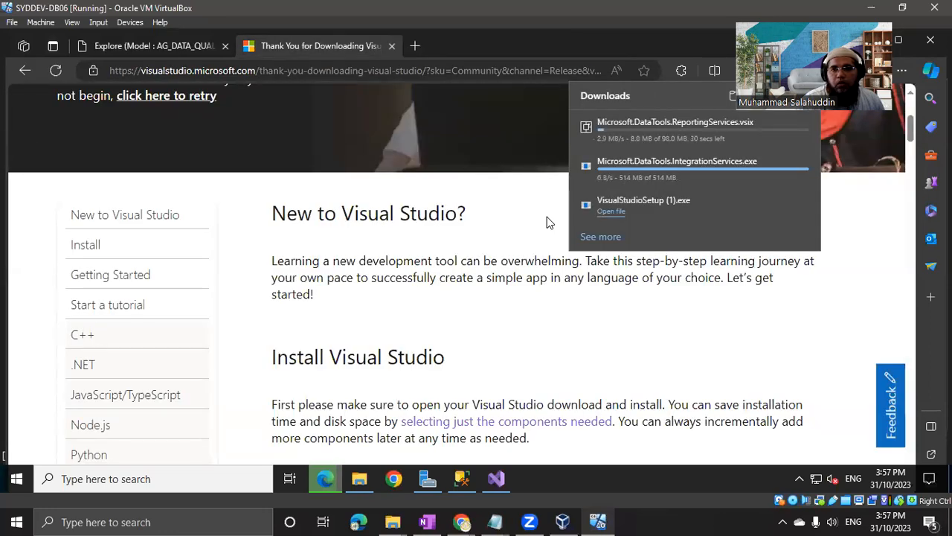
- Switch back to Visual Studio, search the online extensions for "Analysis" and download Microsoft Analysis Services Projects
{"action": "left_click", "coordinate": [494, 478]}
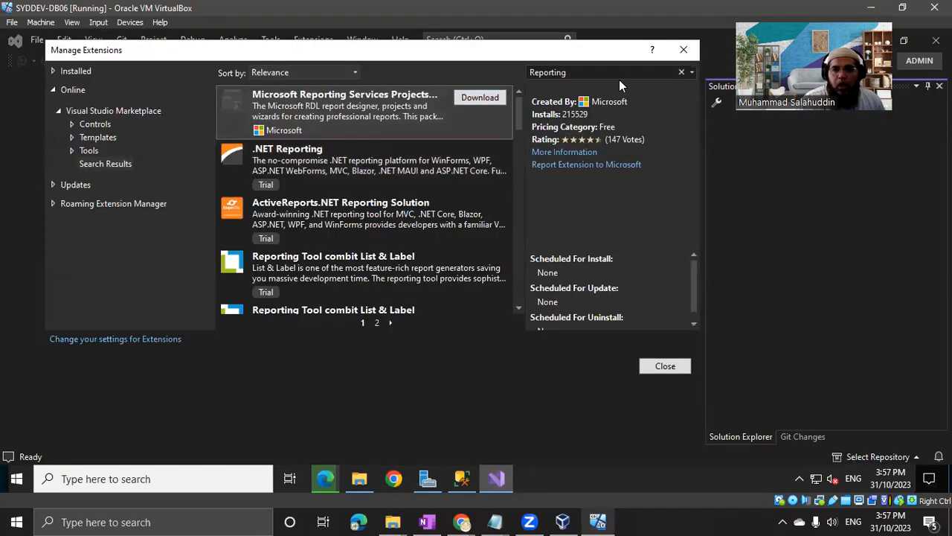
{"action": "left_click", "coordinate": [682, 72]}
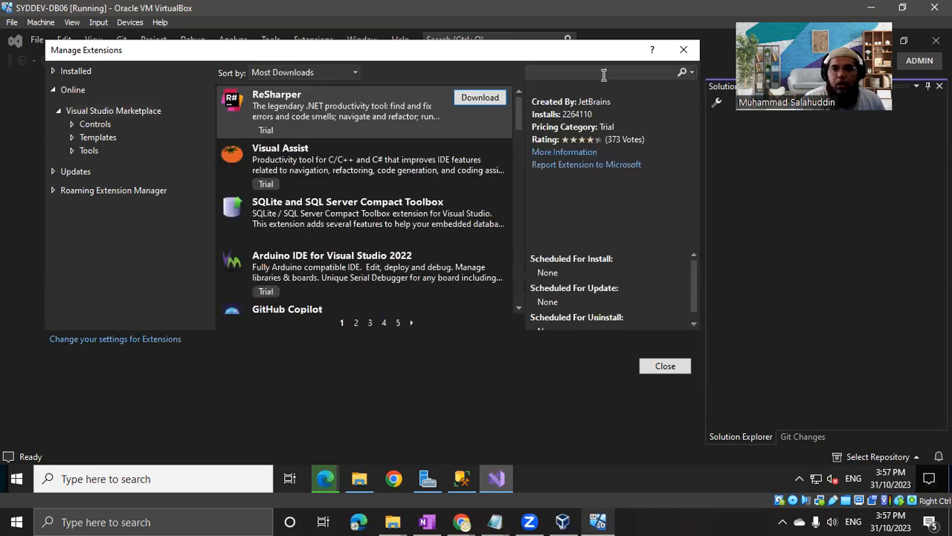
{"action": "type", "text": "Analysis"}
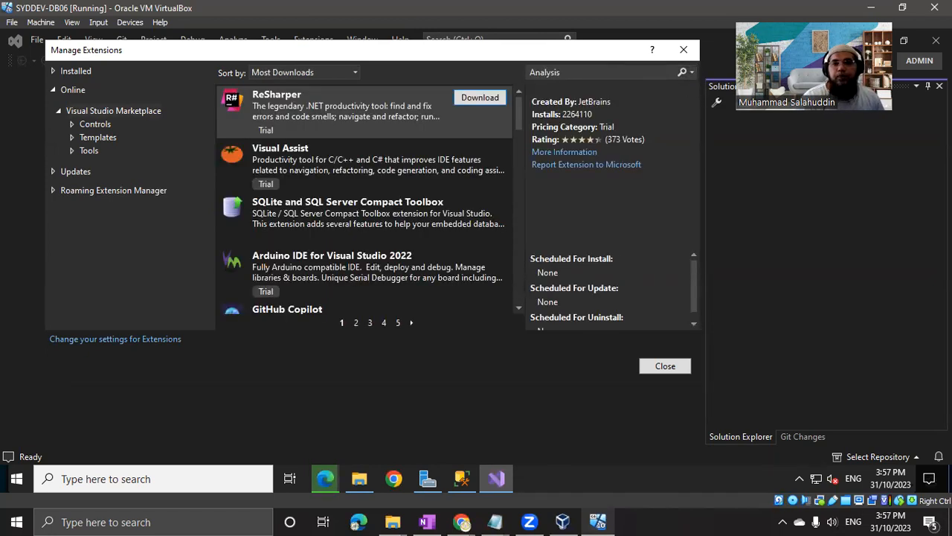
{"action": "key", "text": "Return"}
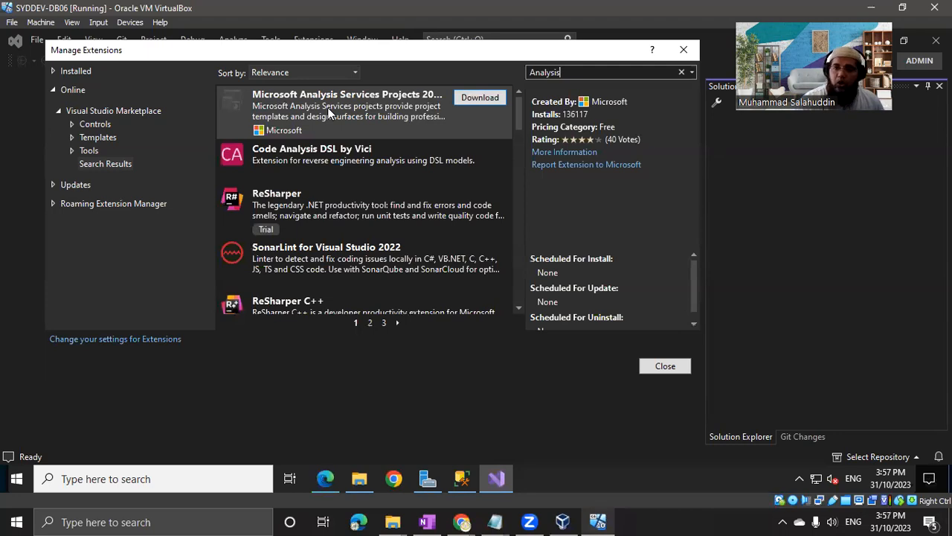
{"action": "left_click", "coordinate": [478, 99]}
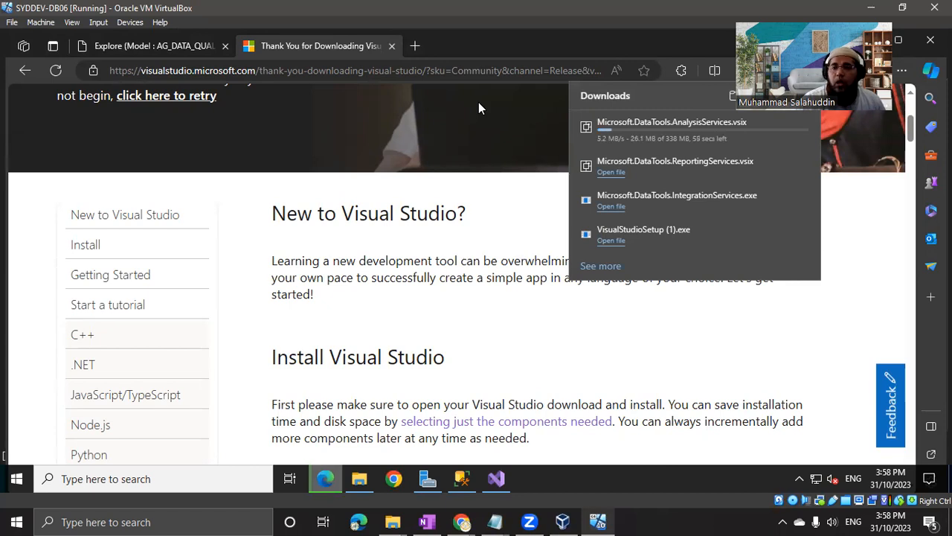
- Return to Visual Studio to close the extension manager and the IDE, and minimize the Edge window
{"action": "left_click", "coordinate": [496, 479]}
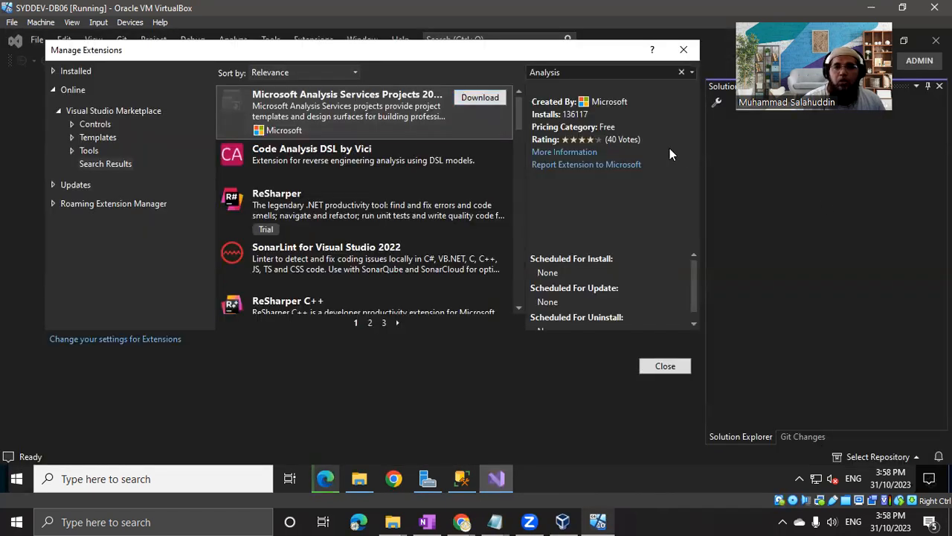
{"action": "left_click", "coordinate": [684, 52]}
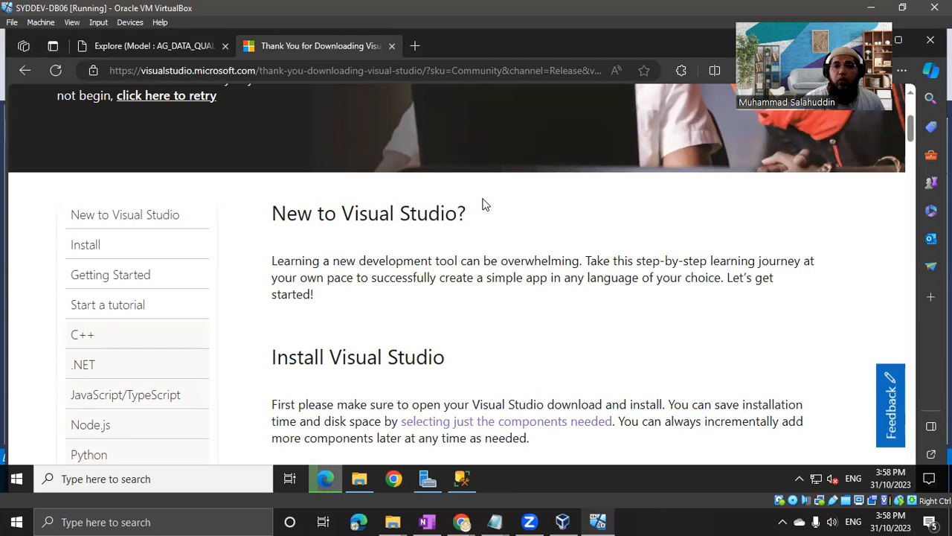
{"action": "left_click_drag", "start_coordinate": [686, 35], "coordinate": [648, 59]}
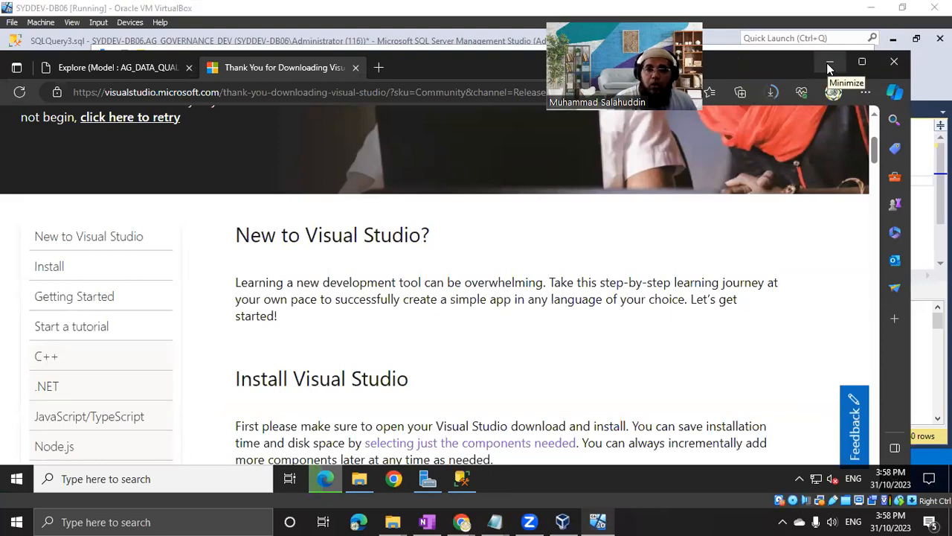
{"action": "left_click", "coordinate": [829, 68]}
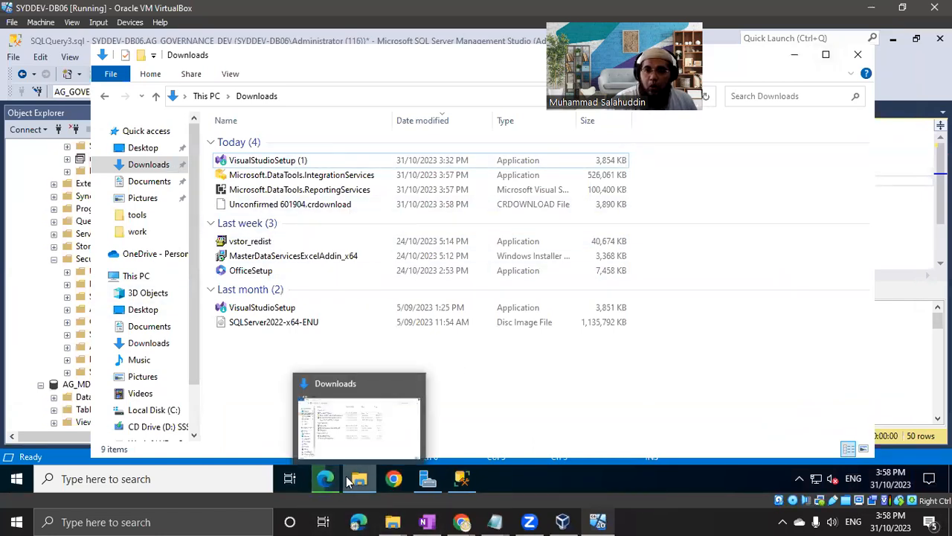
- Run the Microsoft.DataTools.IntegrationServices installer from the Downloads folder as administrator with English (United States) as the installer language
{"action": "double_click", "coordinate": [425, 60]}
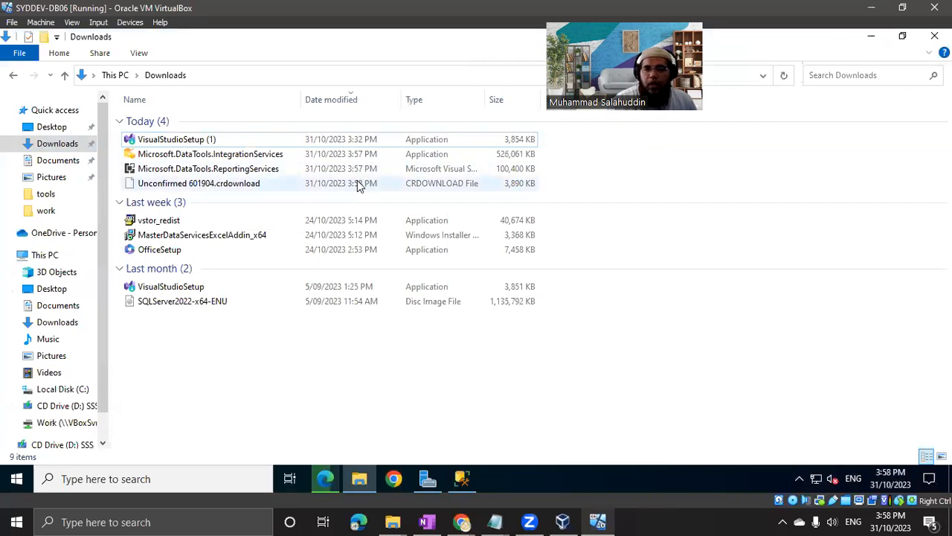
{"action": "left_click", "coordinate": [219, 154]}
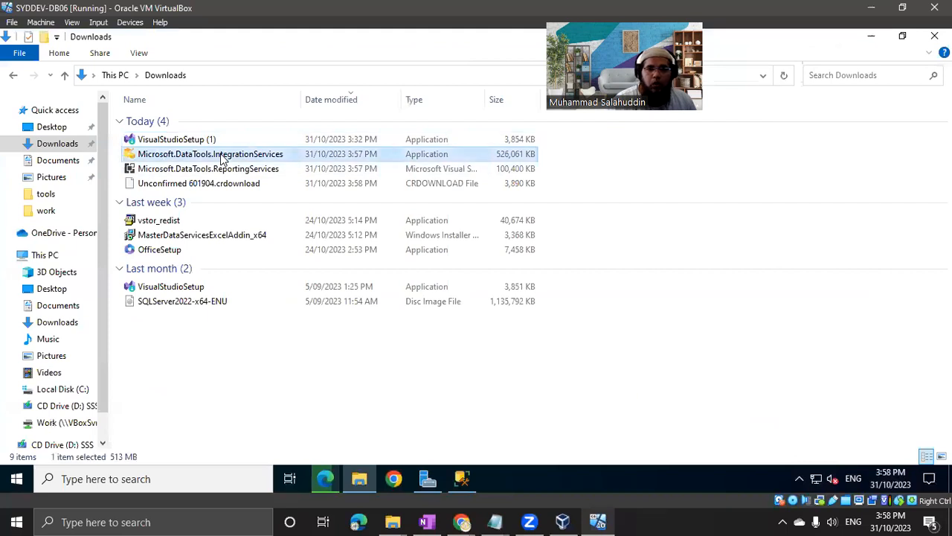
{"action": "right_click", "coordinate": [220, 154]}
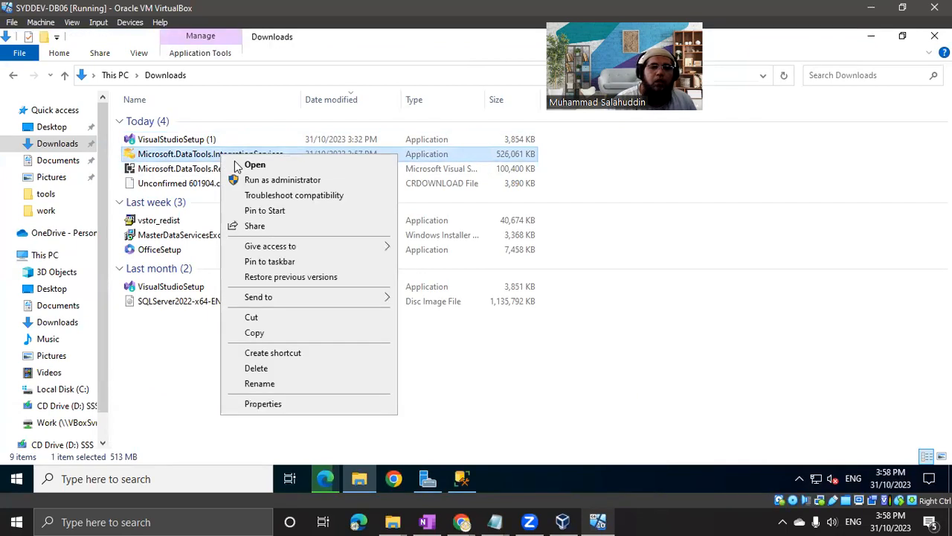
{"action": "left_click", "coordinate": [263, 180]}
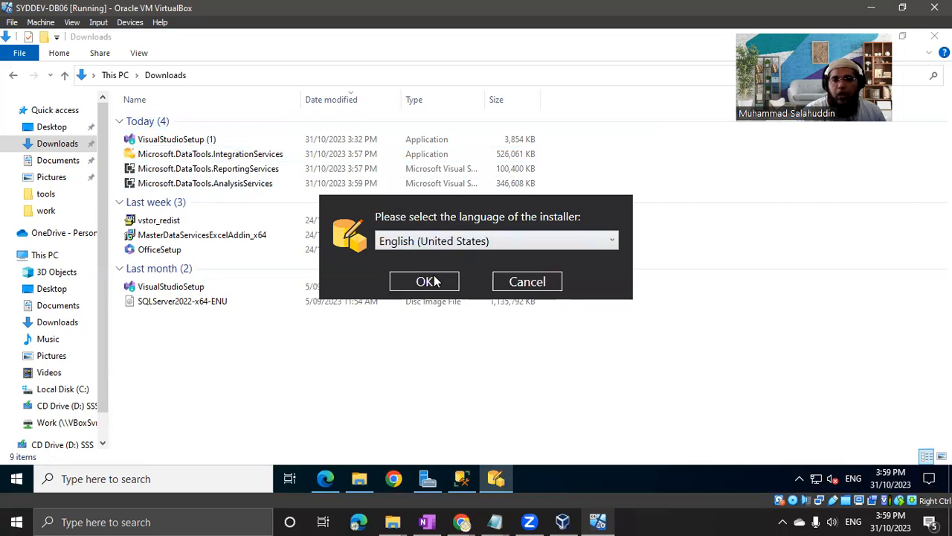
{"action": "left_click", "coordinate": [427, 280]}
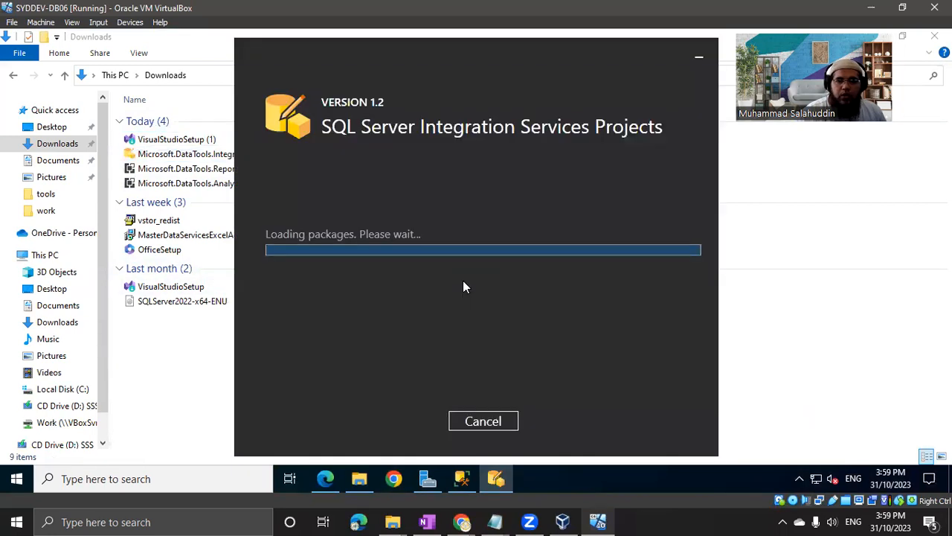
- Install SQL Server Integration Services Projects to Visual Studio Community 2022 and request the restart from the setup window
{"action": "left_click", "coordinate": [442, 425]}
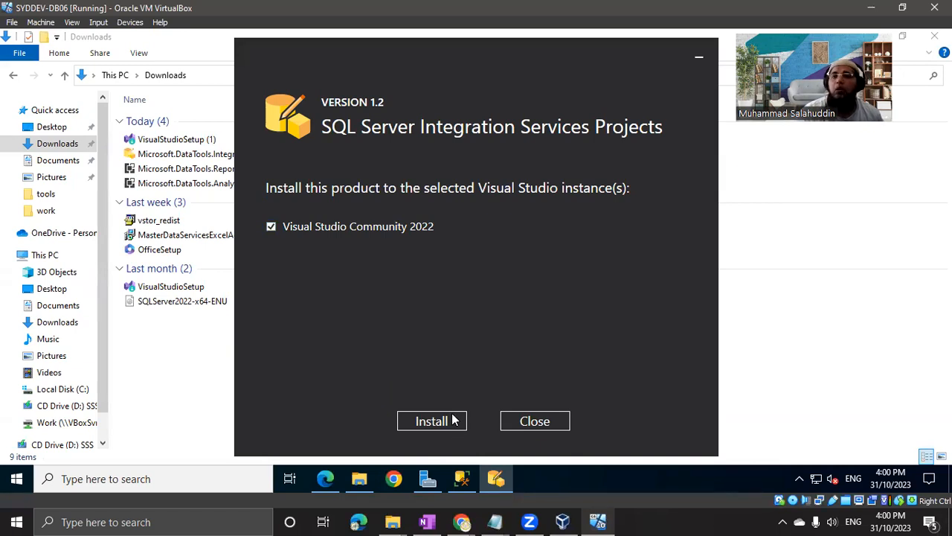
{"action": "left_click", "coordinate": [426, 422]}
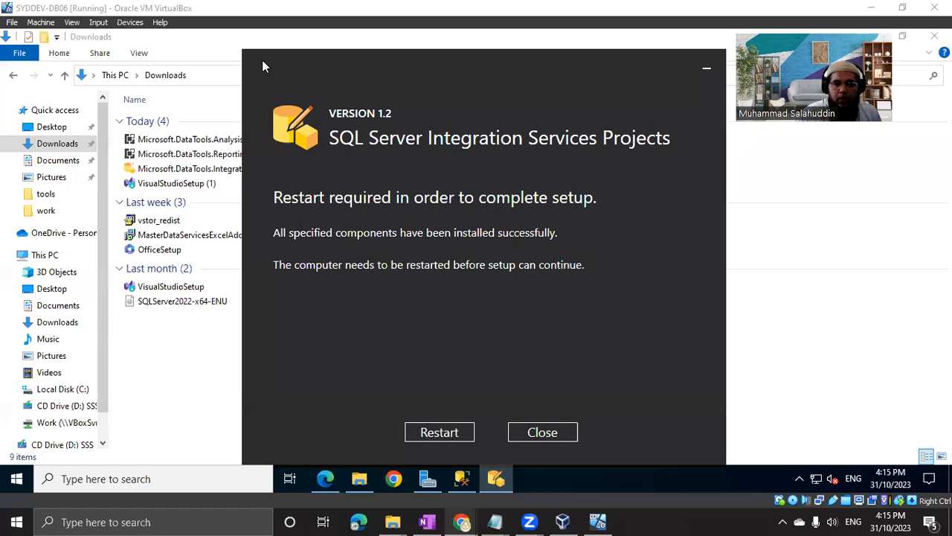
{"action": "left_click_drag", "start_coordinate": [313, 66], "coordinate": [262, 66]}
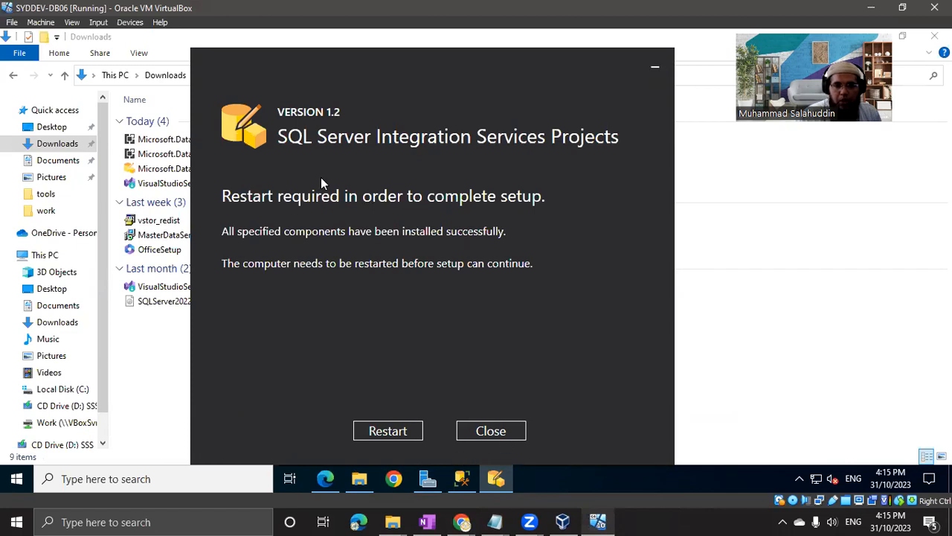
{"action": "left_click_drag", "start_coordinate": [349, 62], "coordinate": [332, 63]}
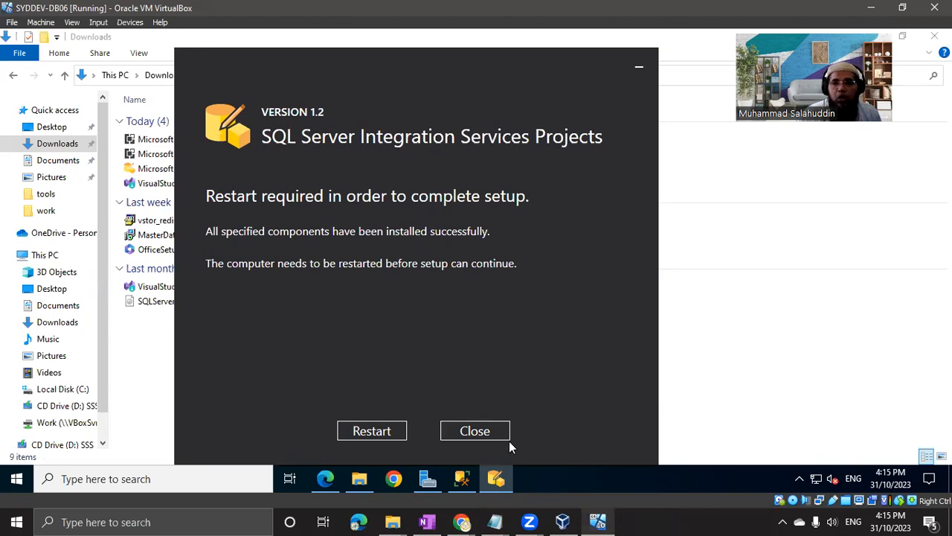
{"action": "left_click", "coordinate": [384, 436]}
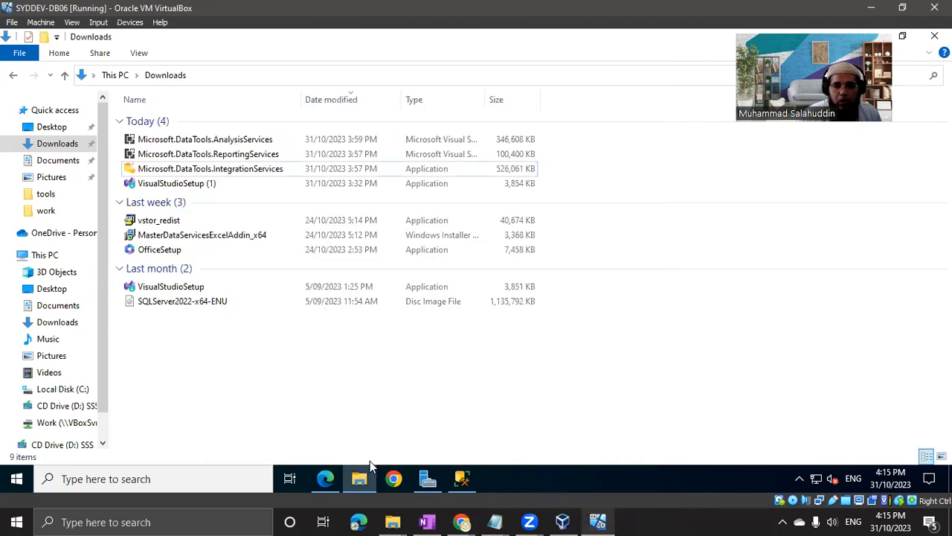
- Cancel the pending restart, answer the save prompt for SQLQuery3.sql and close SQL Server Management Studio
{"action": "left_click", "coordinate": [462, 479]}
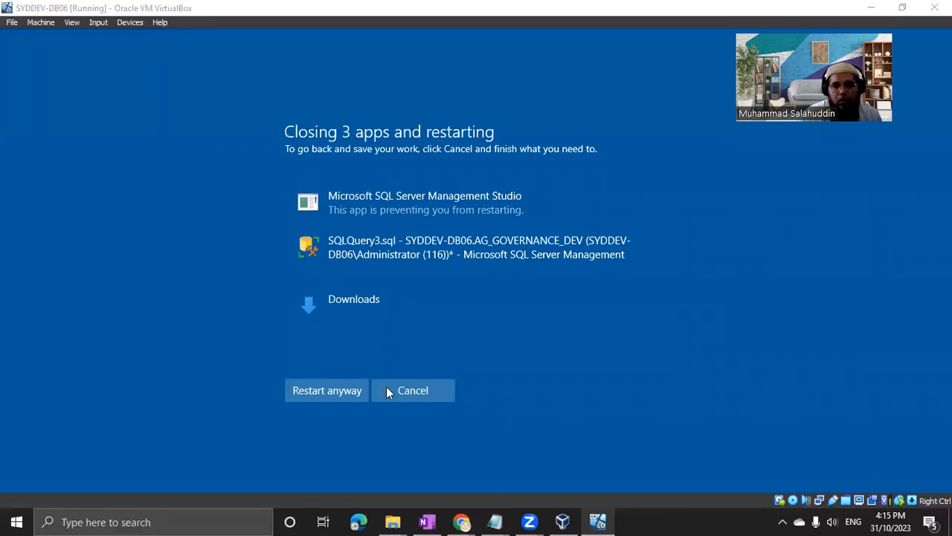
{"action": "left_click", "coordinate": [405, 388]}
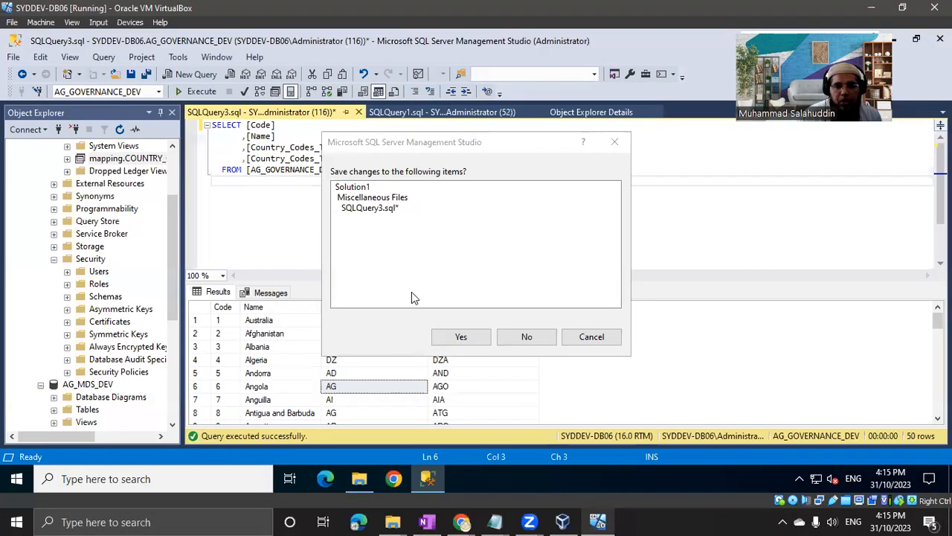
{"action": "left_click", "coordinate": [480, 339]}
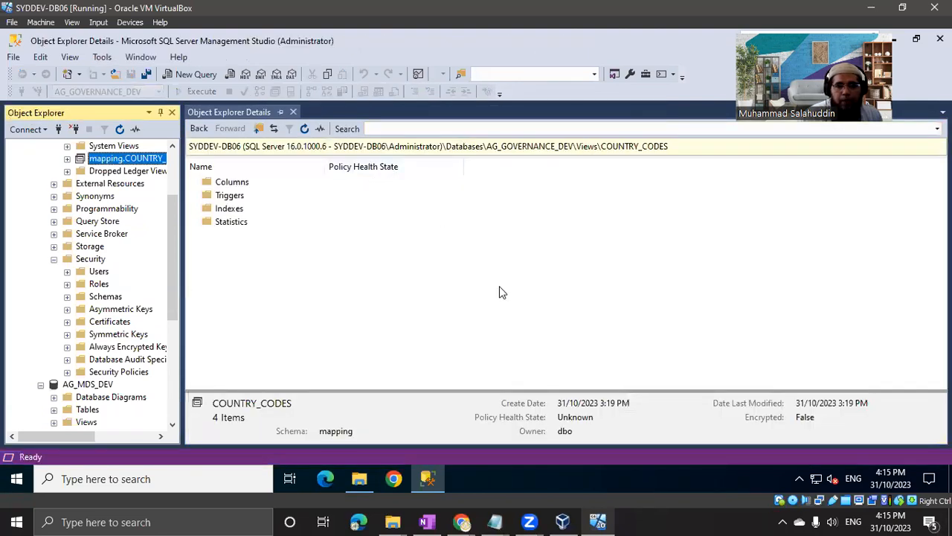
{"action": "left_click", "coordinate": [502, 292]}
{"action": "left_click", "coordinate": [940, 40]}
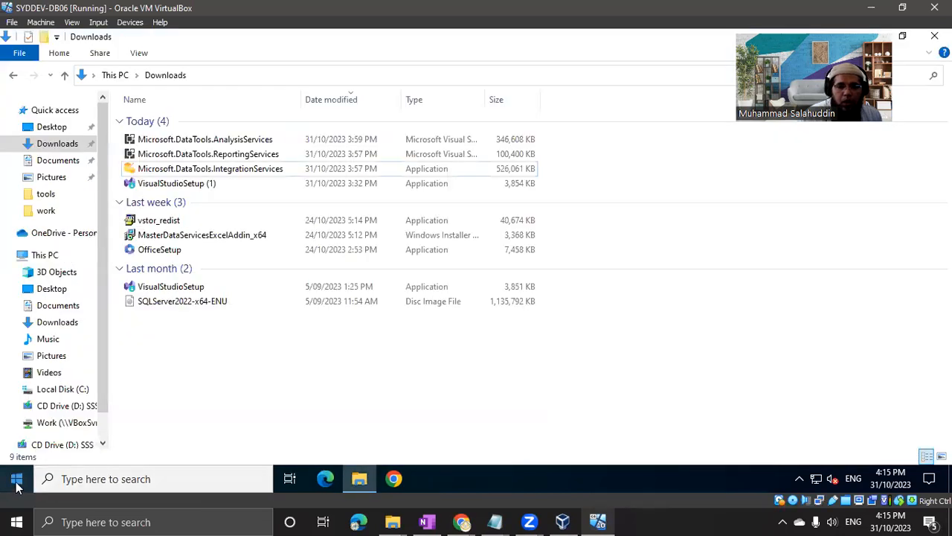
- Restart Windows on the virtual machine to complete the Integration Services setup
{"action": "left_click", "coordinate": [16, 479]}
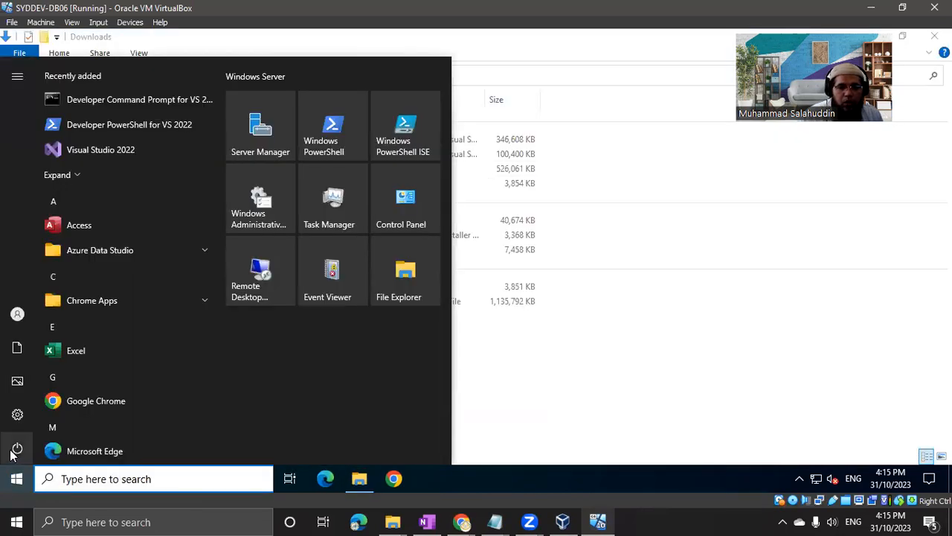
{"action": "left_click", "coordinate": [17, 448]}
{"action": "left_click", "coordinate": [33, 413]}
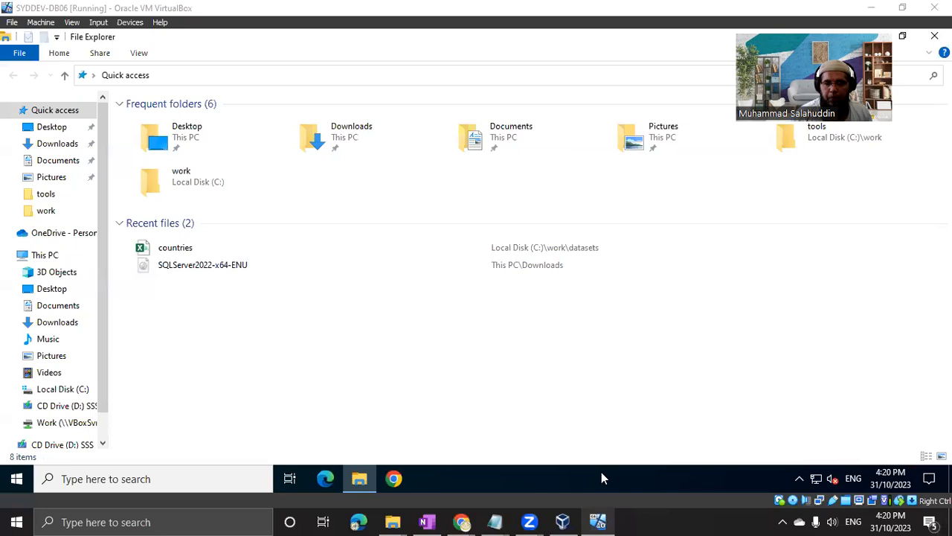
- Launch Visual Studio 2022, minimize Server Manager and continue into the IDE without code
{"action": "left_click", "coordinate": [11, 483]}
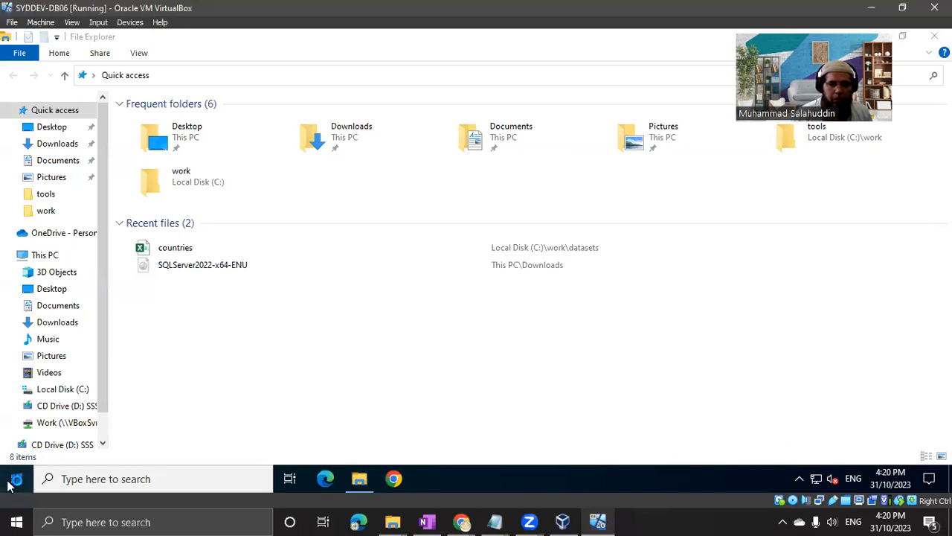
{"action": "left_click", "coordinate": [123, 150]}
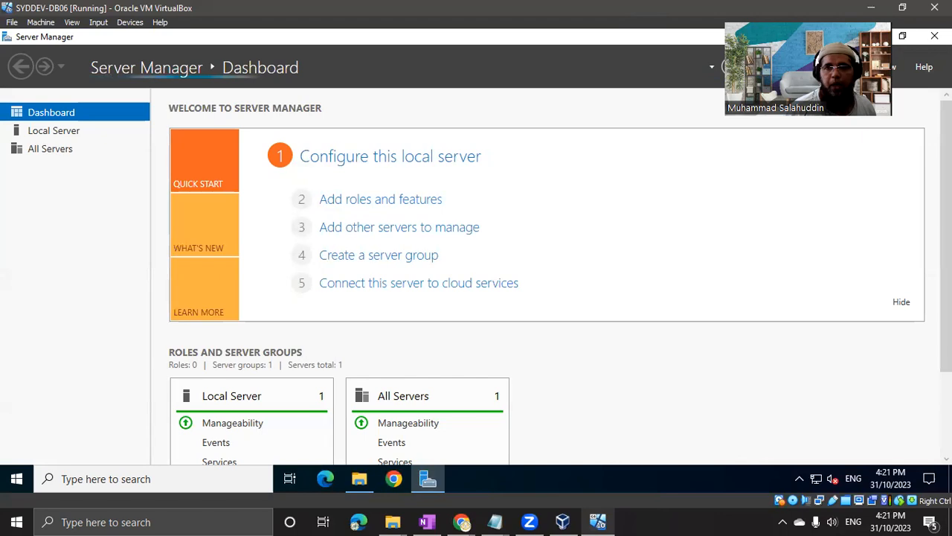
{"action": "left_click_drag", "start_coordinate": [807, 70], "coordinate": [752, 80]}
{"action": "left_click", "coordinate": [871, 36]}
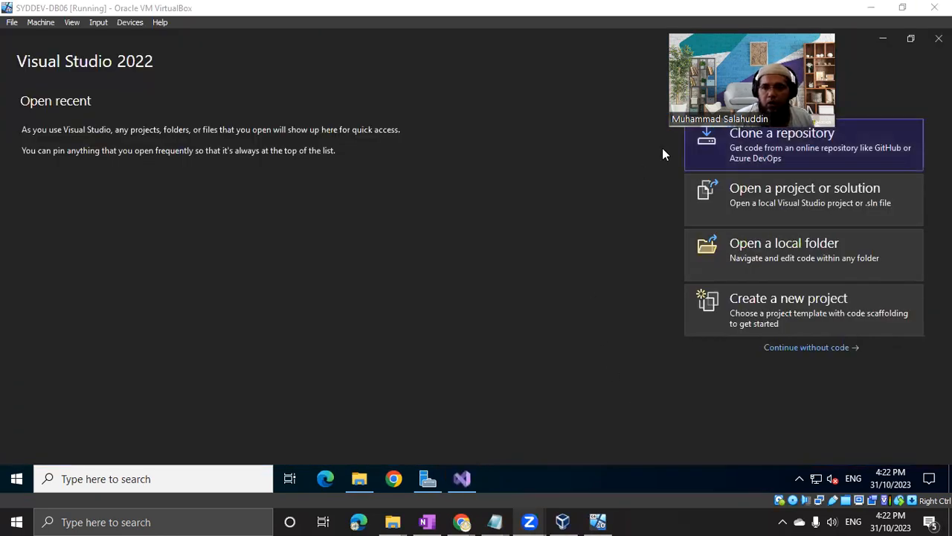
{"action": "left_click", "coordinate": [822, 347]}
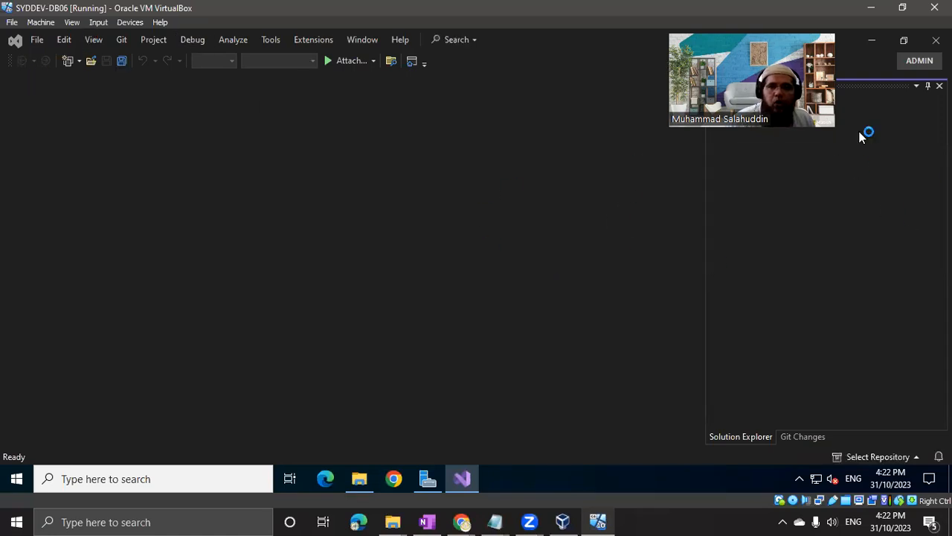
- Start a new project from the Integration Services Project (Azure-Enabled) template and continue to its configuration
{"action": "left_click", "coordinate": [37, 40]}
{"action": "mouse_move", "coordinate": [91, 57]}
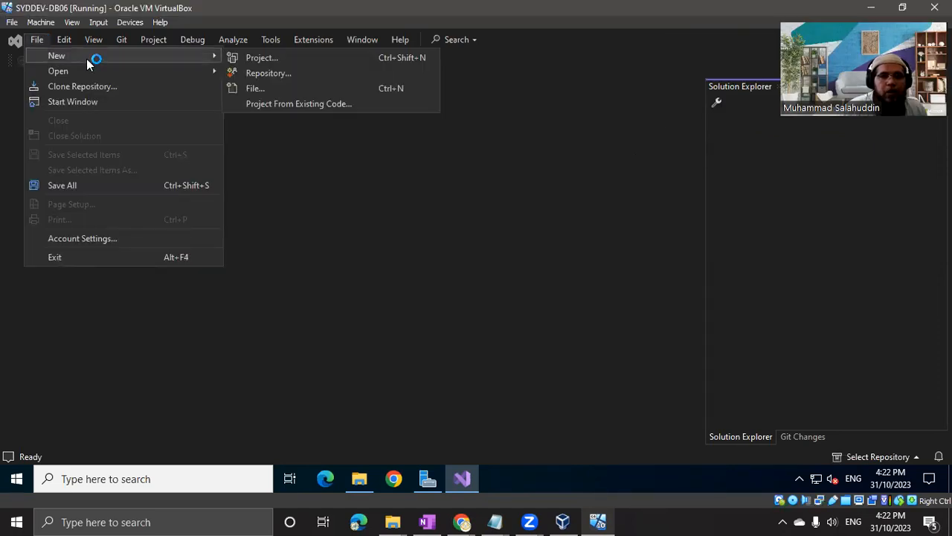
{"action": "left_click", "coordinate": [265, 61]}
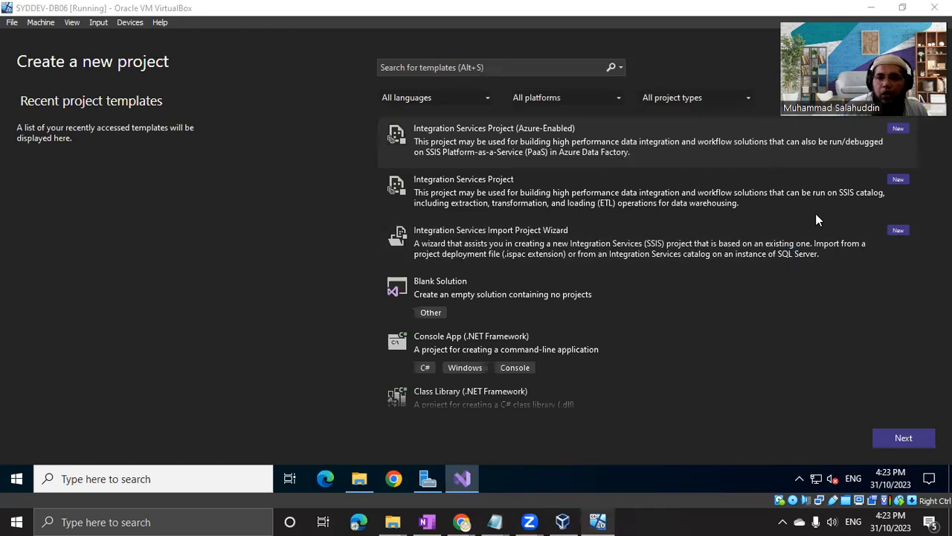
{"action": "left_click", "coordinate": [693, 58]}
{"action": "left_click_drag", "start_coordinate": [425, 49], "coordinate": [271, 63]}
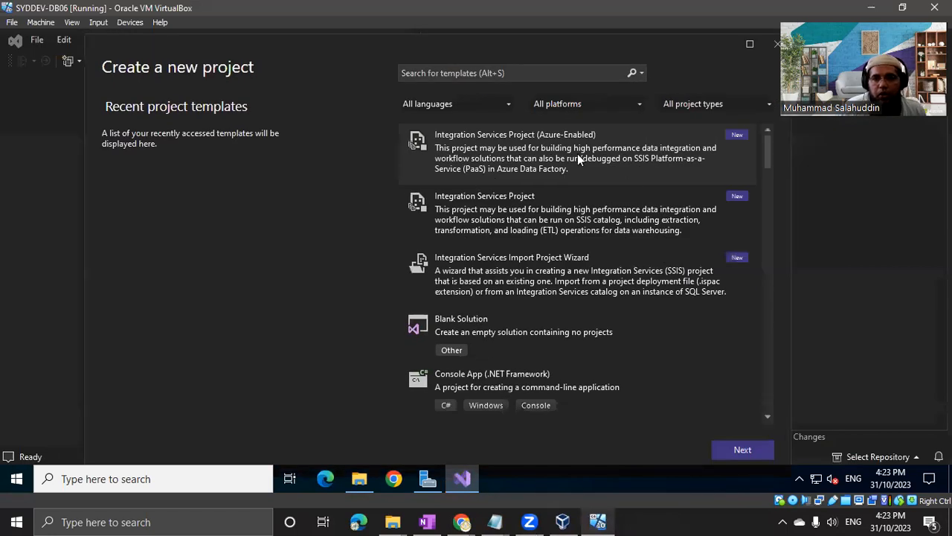
{"action": "left_click", "coordinate": [459, 225]}
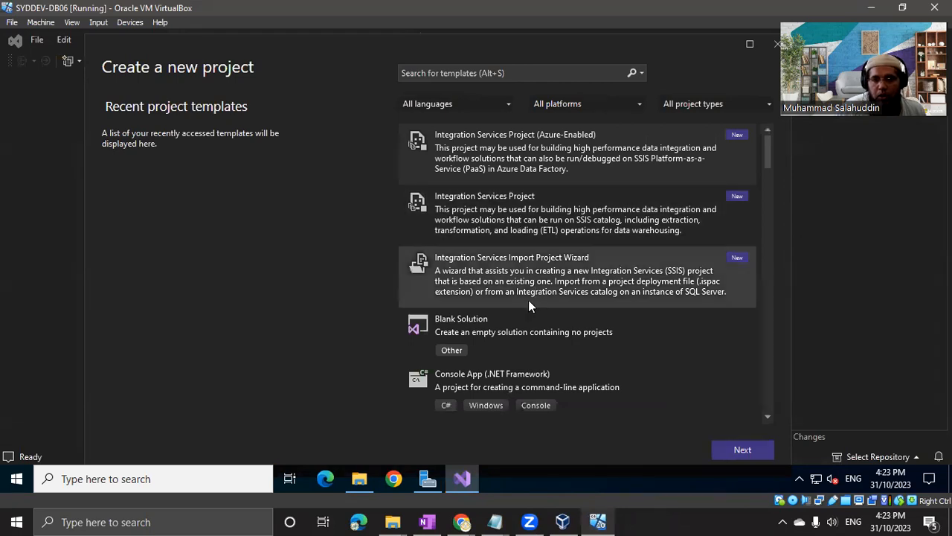
{"action": "left_click", "coordinate": [733, 449]}
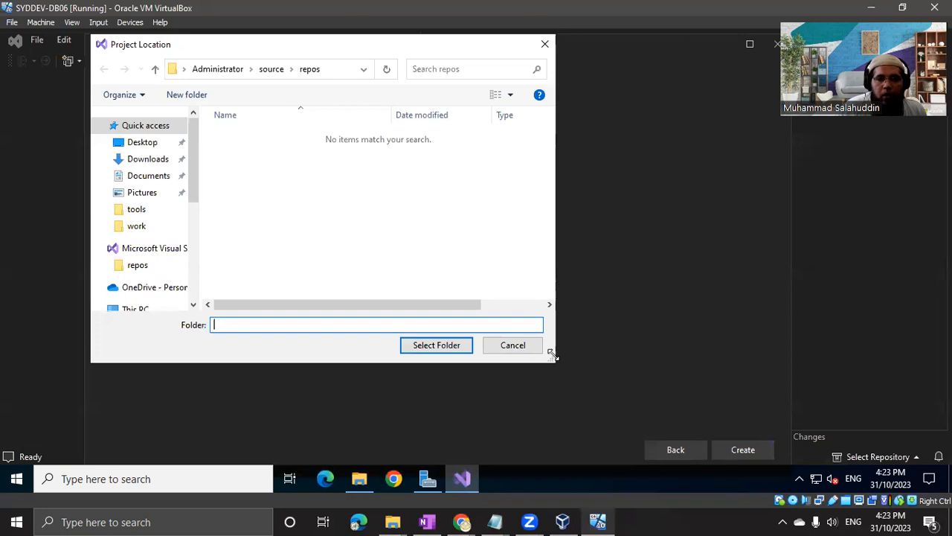
- Browse the project location to C:\work and create a folder named sqlserverworkspace there
{"action": "left_click_drag", "start_coordinate": [551, 355], "coordinate": [853, 451]}
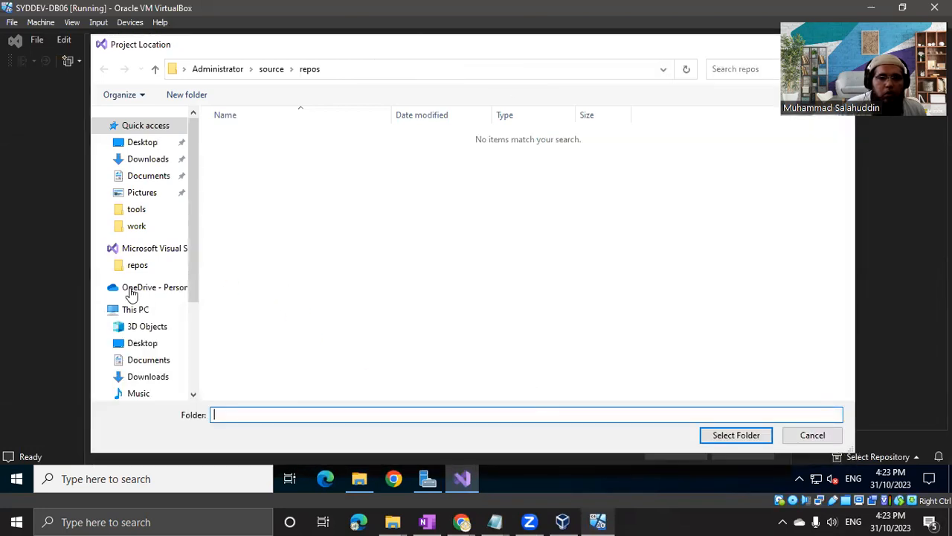
{"action": "left_click", "coordinate": [153, 231]}
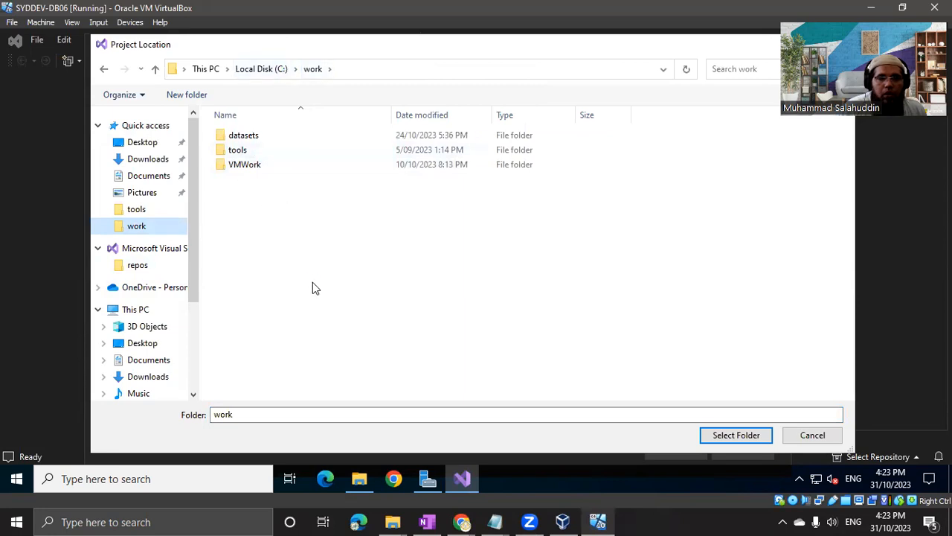
{"action": "left_click", "coordinate": [187, 95]}
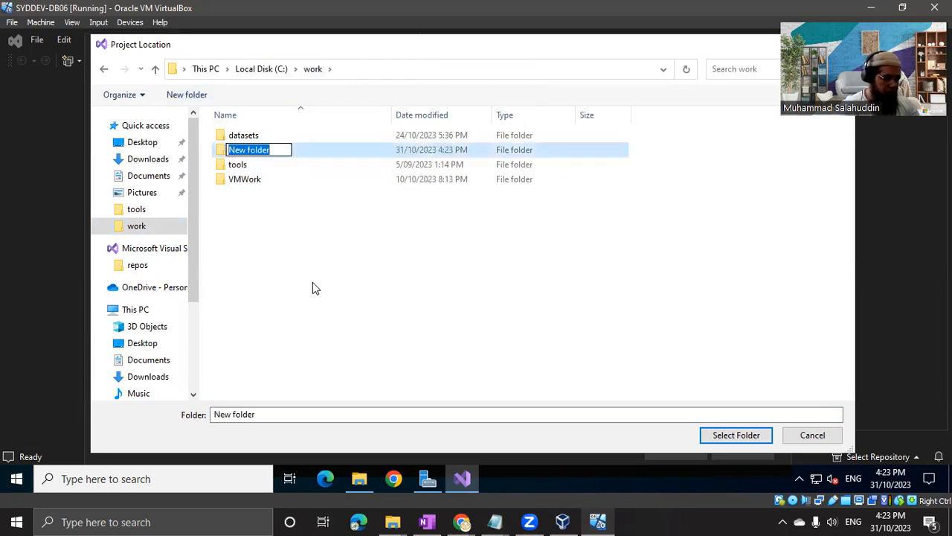
{"action": "type", "text": "sqlserve"}
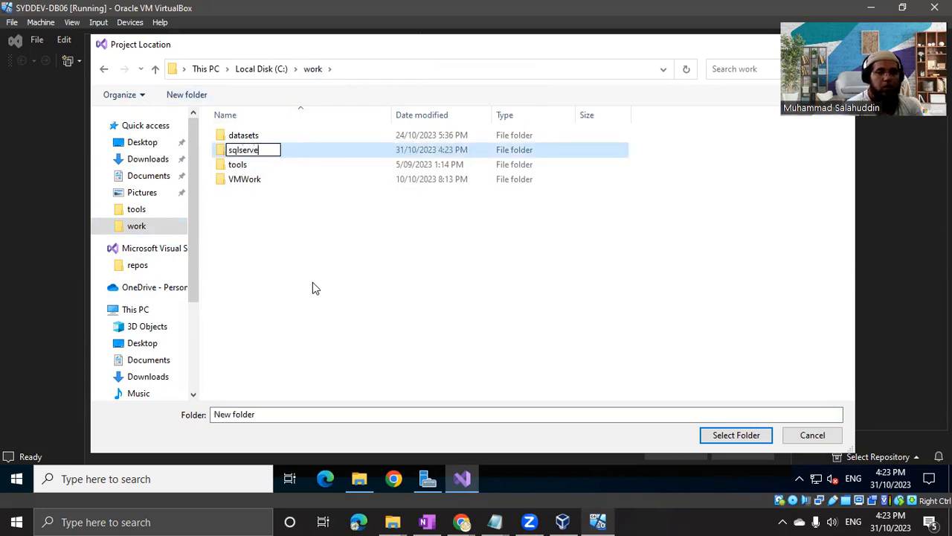
{"action": "type", "text": "rworks"}
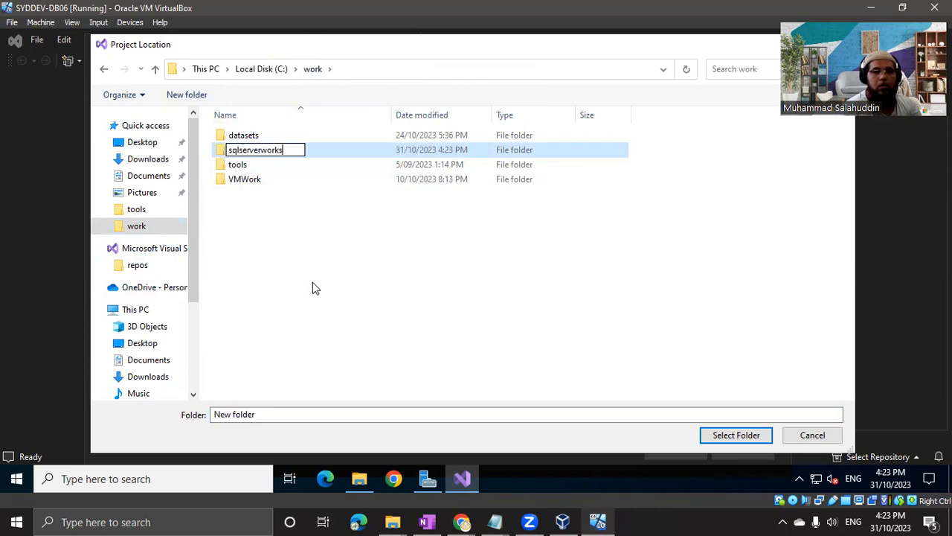
{"action": "type", "text": "pace"}
{"action": "key", "text": "Return"}
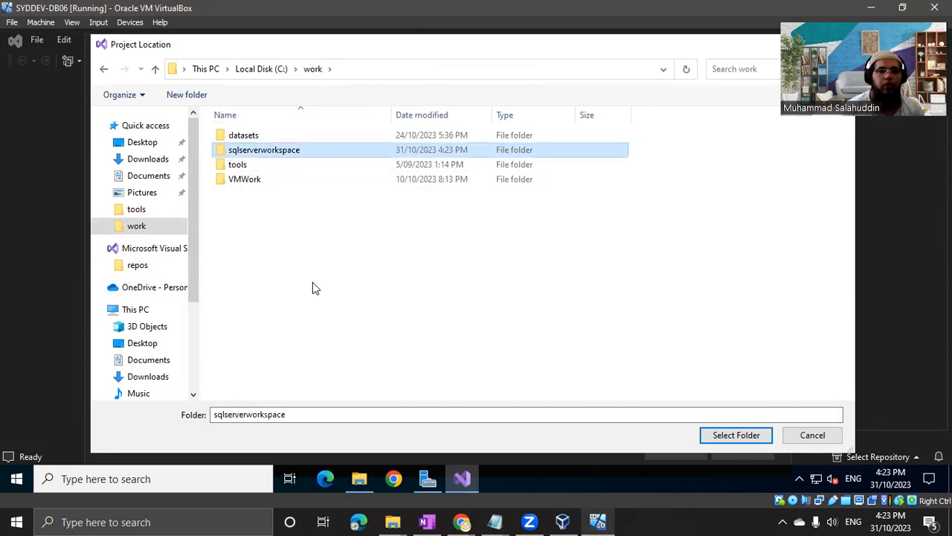
- Create an integrationservices folder inside sqlserverworkspace and select it as the project location
{"action": "double_click", "coordinate": [253, 152]}
{"action": "left_click", "coordinate": [186, 94]}
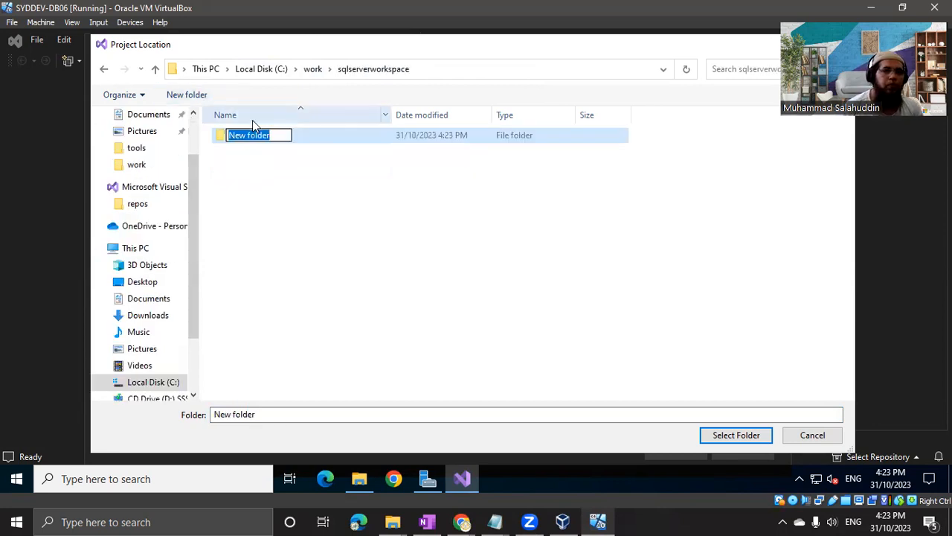
{"action": "type", "text": "integrationservices"}
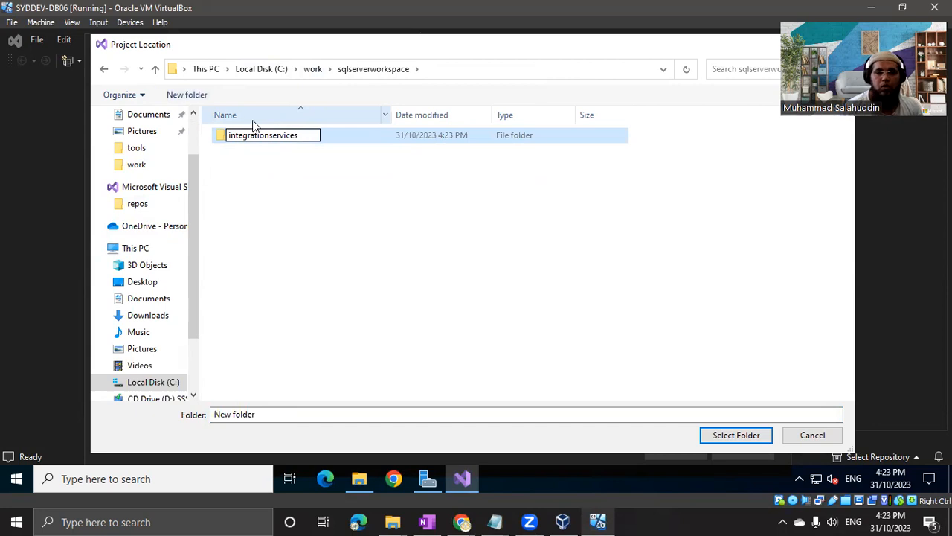
{"action": "left_click", "coordinate": [277, 154]}
{"action": "double_click", "coordinate": [285, 139]}
{"action": "left_click", "coordinate": [736, 435]}
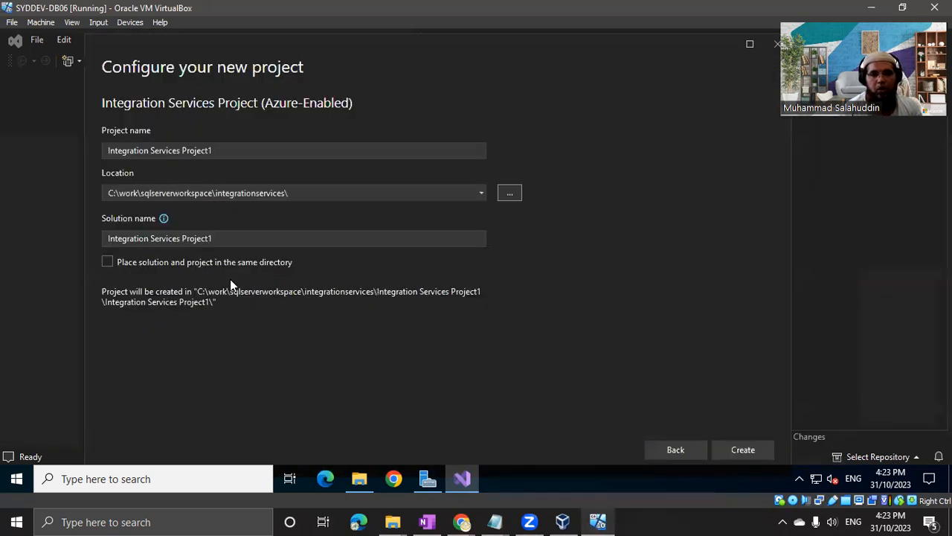
- Name the project and solution AG_ETL_Framework and create the Integration Services project
{"action": "left_click", "coordinate": [248, 151]}
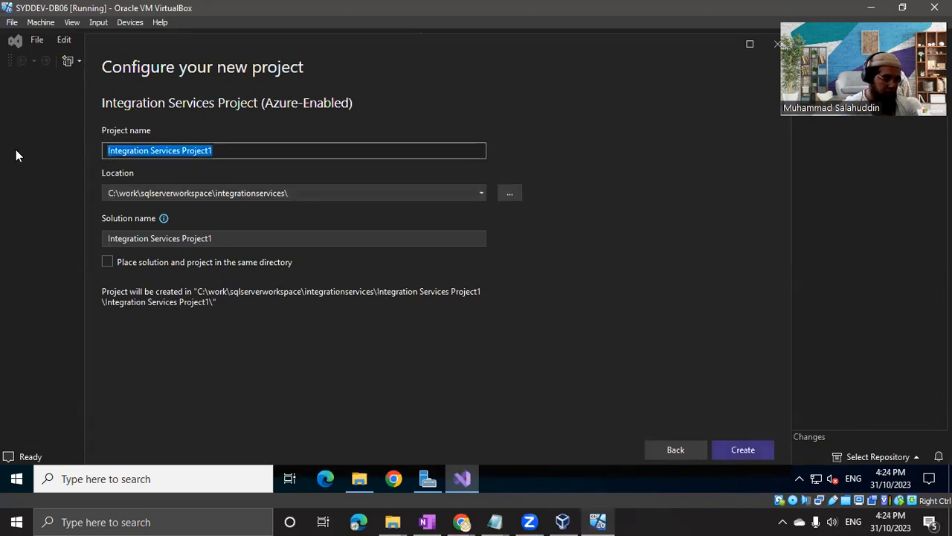
{"action": "type", "text": "AG"}
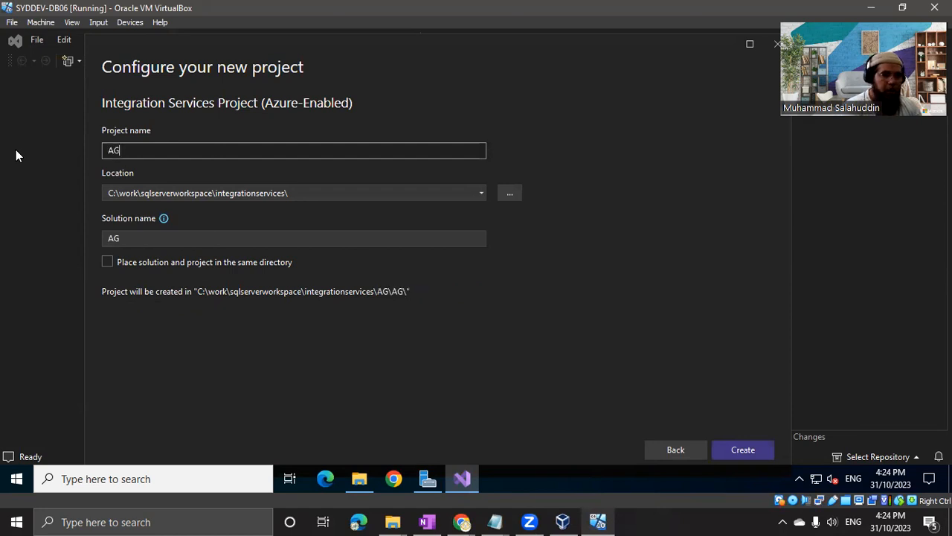
{"action": "type", "text": "_ETL"}
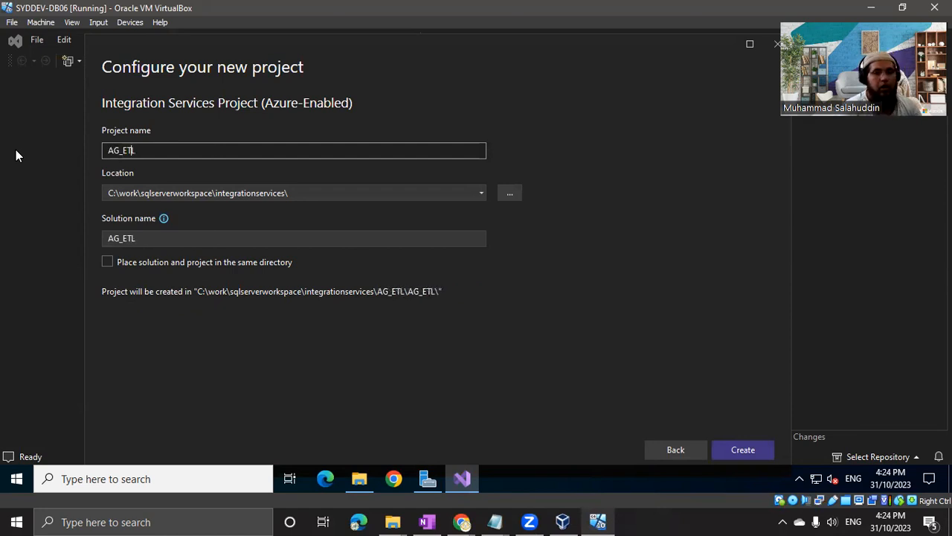
{"action": "type", "text": "_Framework"}
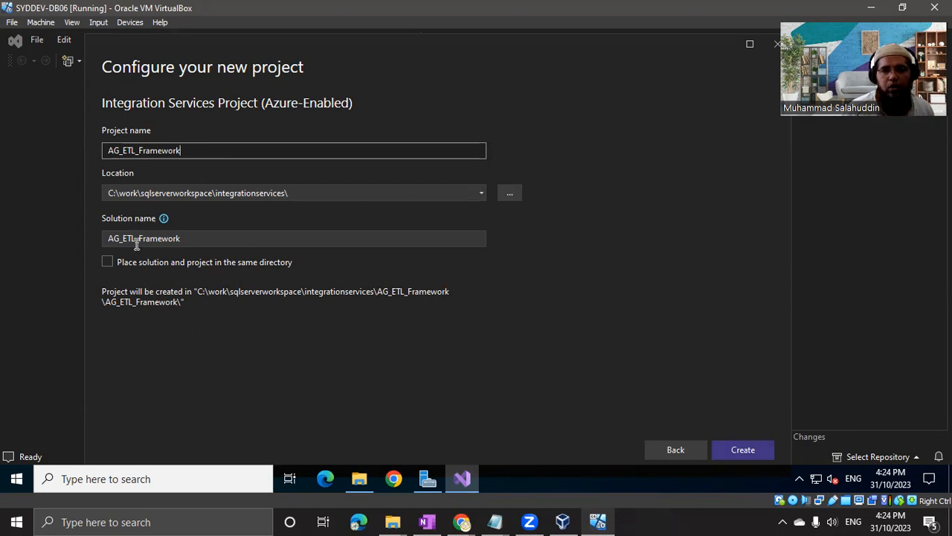
{"action": "left_click", "coordinate": [743, 452]}
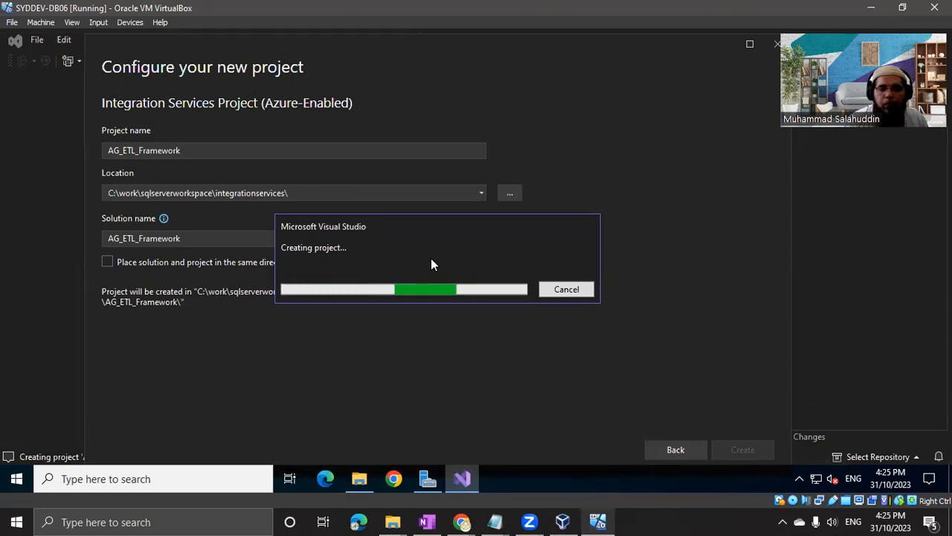
{"action": "left_click_drag", "start_coordinate": [469, 222], "coordinate": [458, 136]}
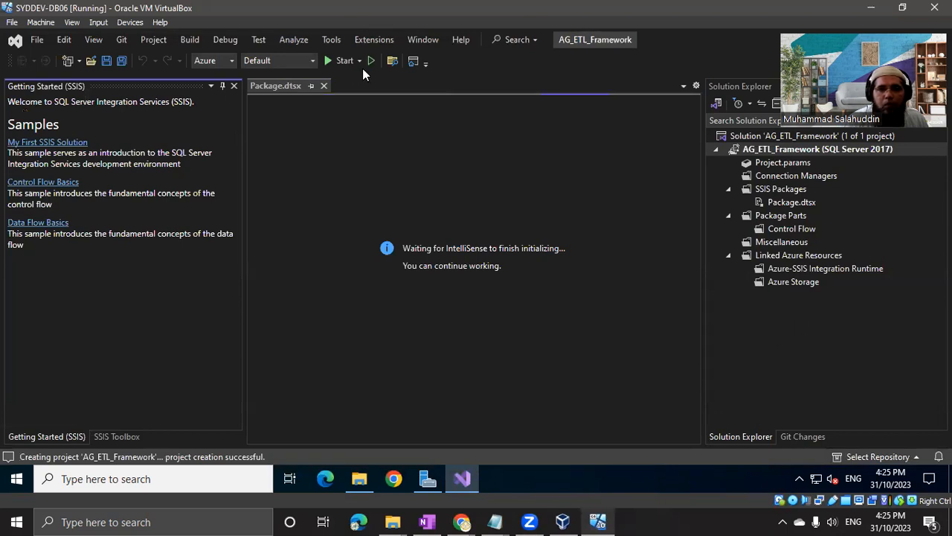
- Show the SSIS Toolbox for the new package and decline connecting to SSIS in Azure
{"action": "left_click", "coordinate": [129, 436]}
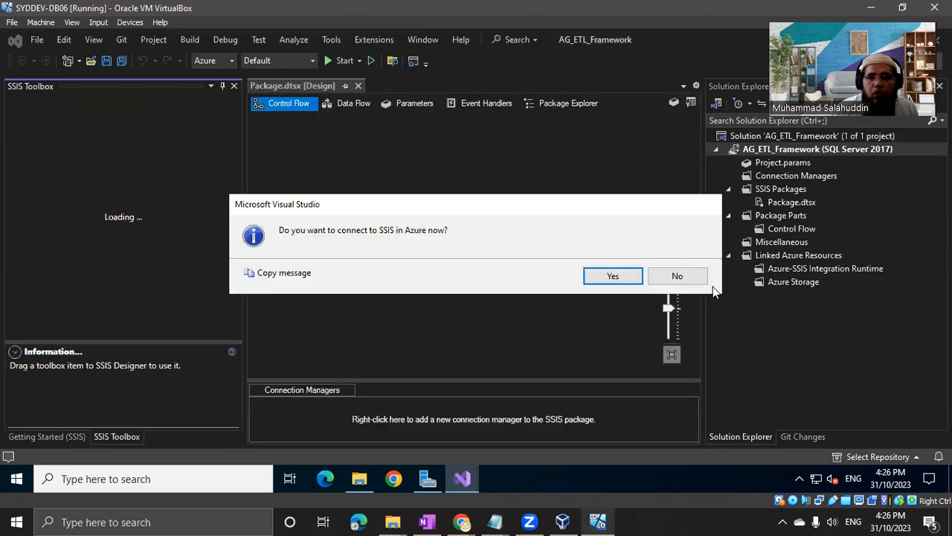
{"action": "left_click", "coordinate": [682, 279]}
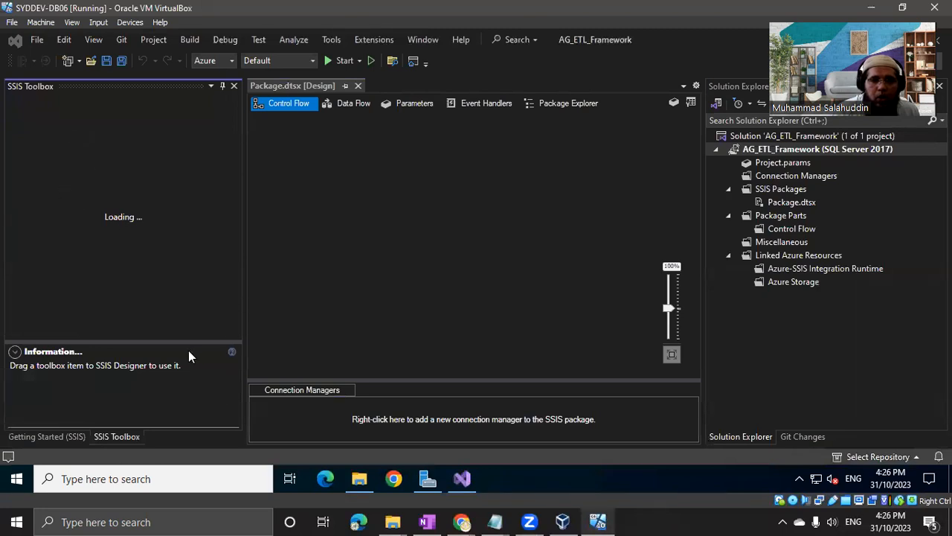
{"action": "mouse_move", "coordinate": [457, 485]}
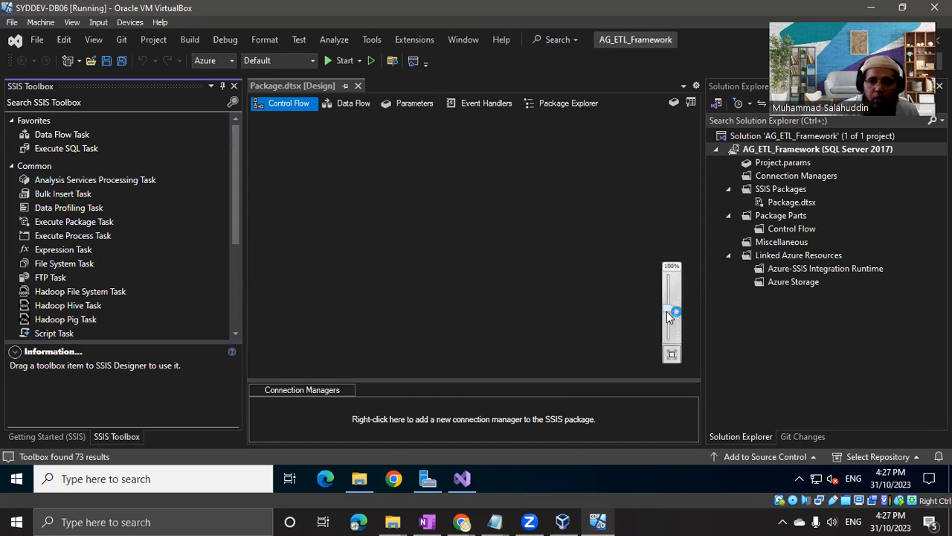
- Set the Control Flow design surface zoom to 60% and look through the tasks and containers in the SSIS Toolbox
{"action": "left_click_drag", "start_coordinate": [672, 316], "coordinate": [672, 322]}
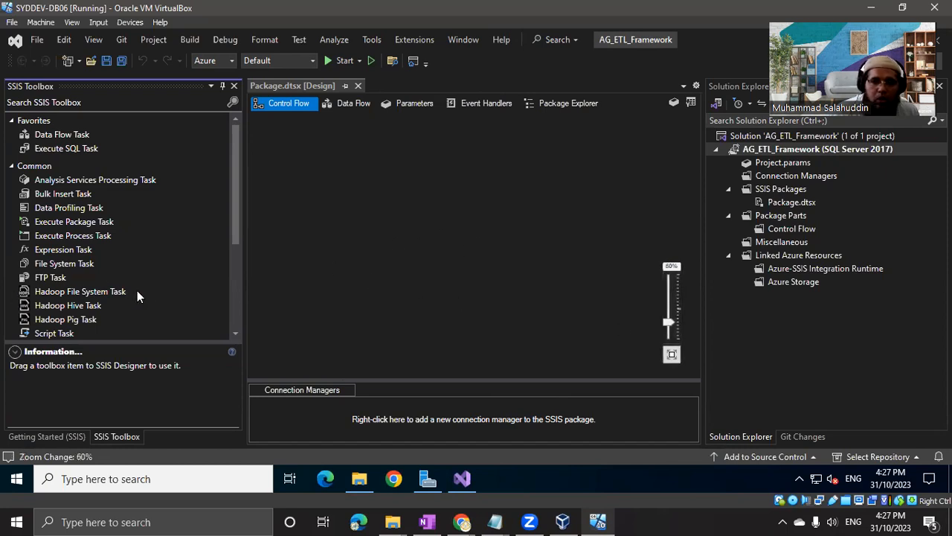
{"action": "scroll", "coordinate": [82, 260], "scroll_direction": "down", "scroll_amount": 2}
{"action": "scroll", "coordinate": [86, 267], "scroll_direction": "up", "scroll_amount": 2}
{"action": "scroll", "coordinate": [88, 294], "scroll_direction": "down", "scroll_amount": 4}
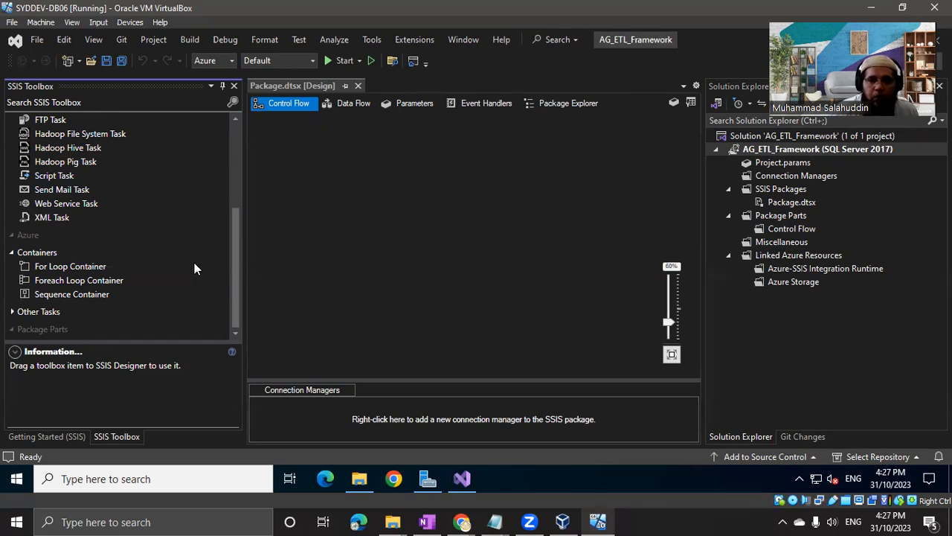
{"action": "scroll", "coordinate": [194, 266], "scroll_direction": "up", "scroll_amount": 4}
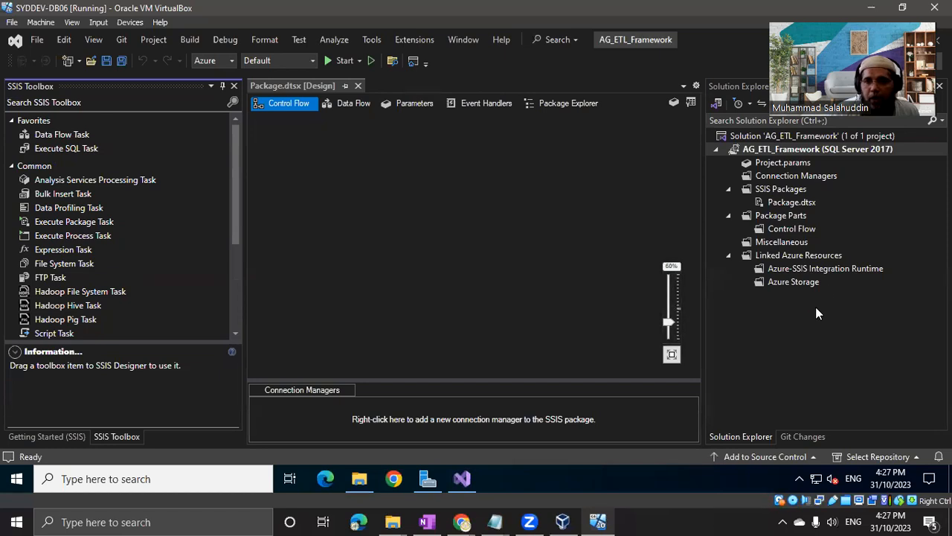